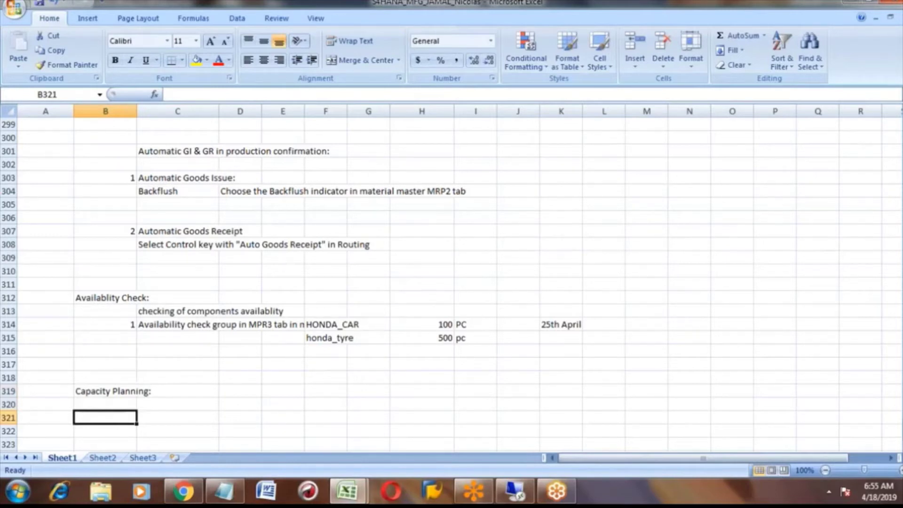
{"action": "type", "text": "1"}
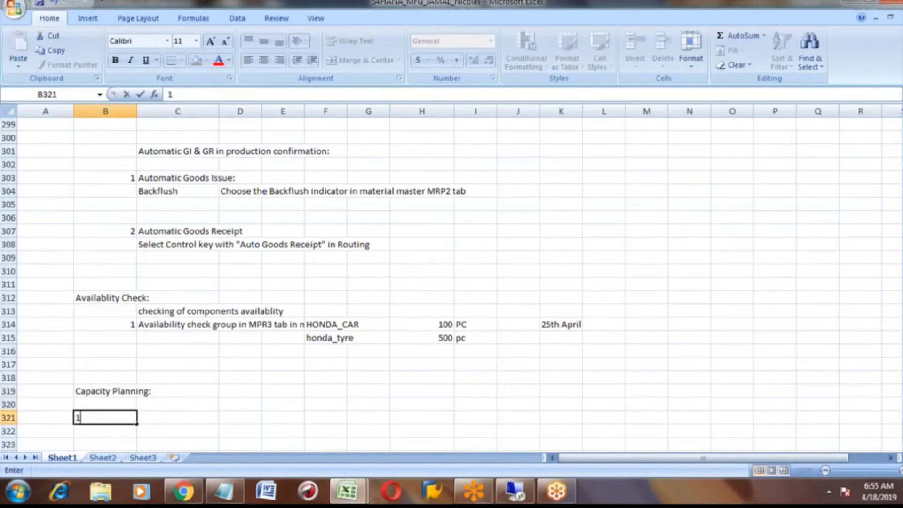
{"action": "key", "text": "Tab"}
{"action": "type", "text": "C"}
{"action": "key", "text": "BackSpace"}
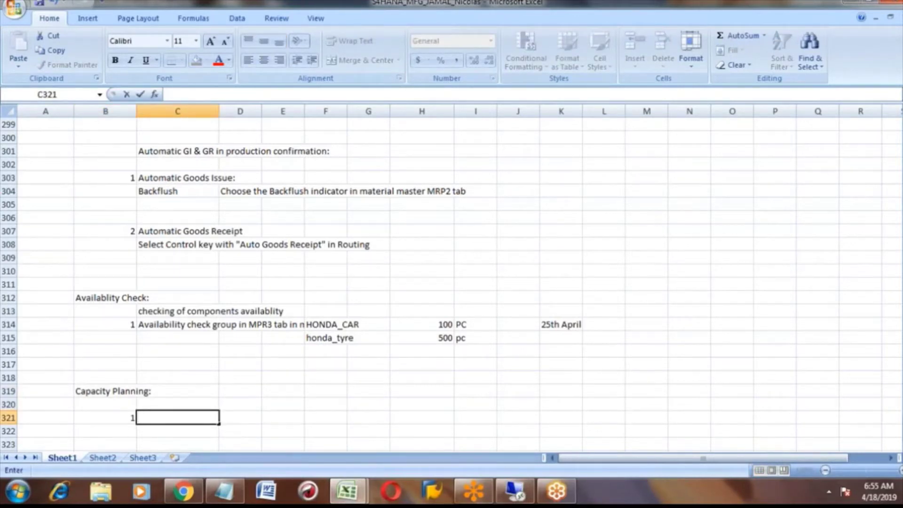
{"action": "key", "text": "Escape"}
Enter the subheading "Setup" in cell B321, under the Capacity Planning heading
{"action": "key", "text": "Left"}
{"action": "type", "text": "Setup"}
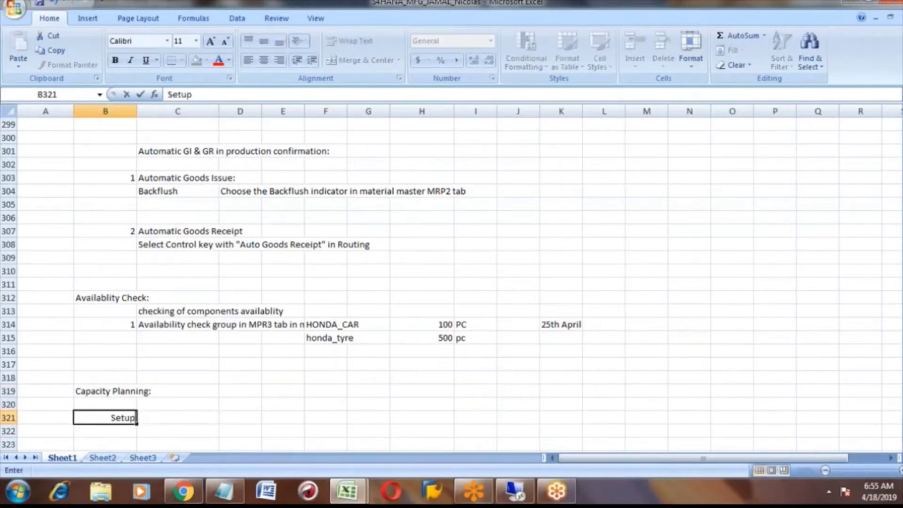
{"action": "key", "text": "Return"}
{"action": "key", "text": "Up"}
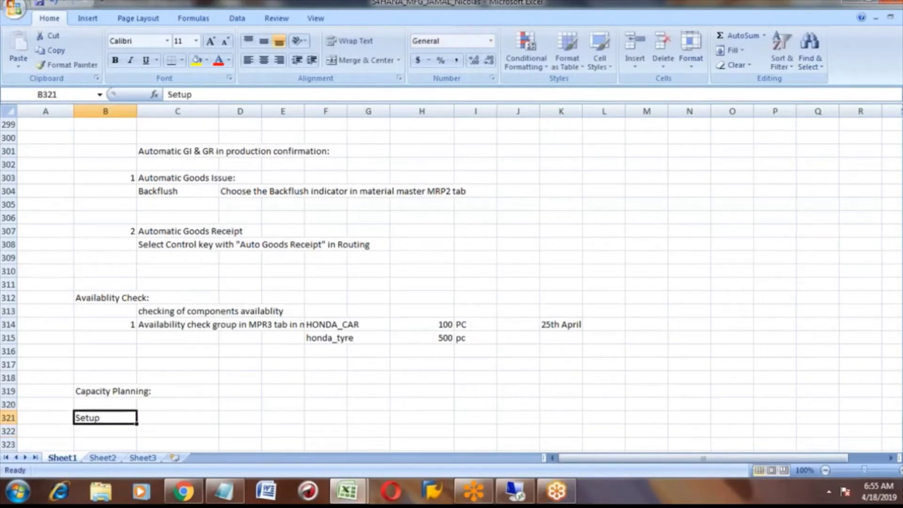
{"action": "left_click", "coordinate": [111, 297]}
{"action": "left_click", "coordinate": [126, 324]}
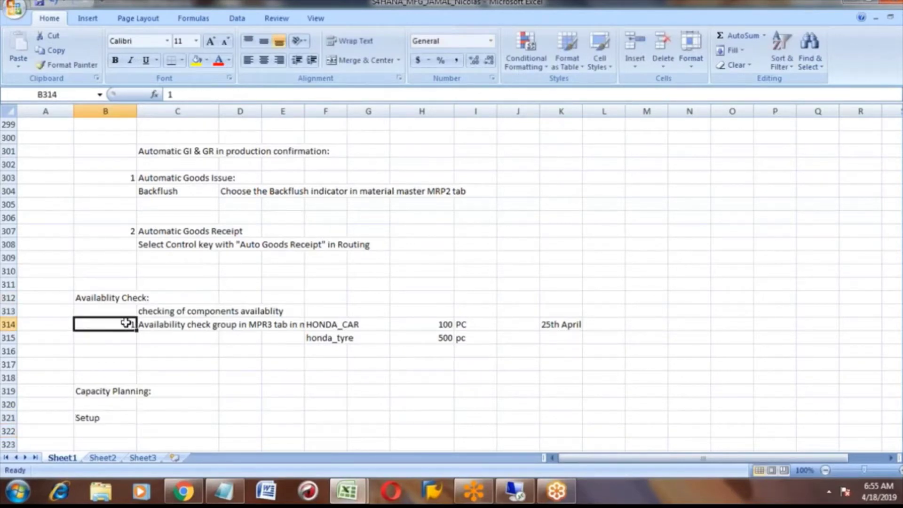
{"action": "left_click", "coordinate": [169, 326]}
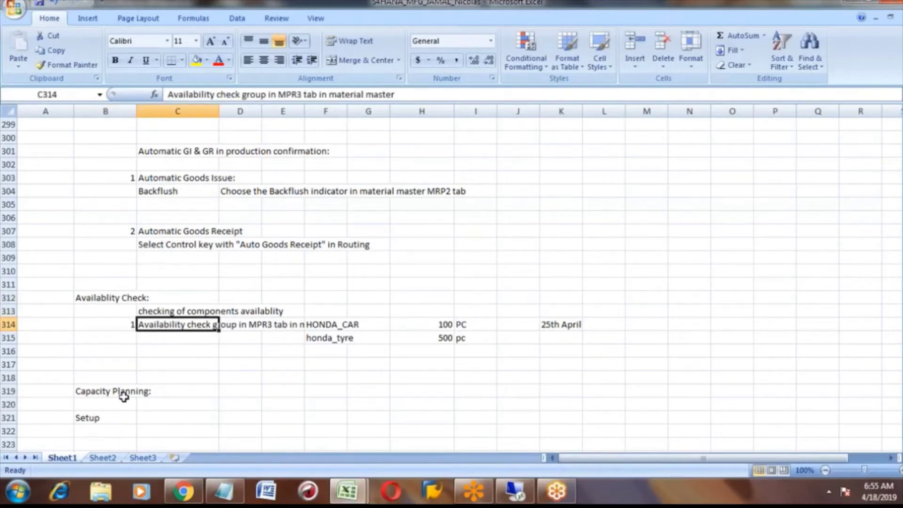
{"action": "key", "text": "Left"}
{"action": "left_click", "coordinate": [99, 392]}
Under Setup, enter item number 1 in B322 and "Capacity tab should be maintained in Work center" in C322
{"action": "left_click", "coordinate": [100, 417]}
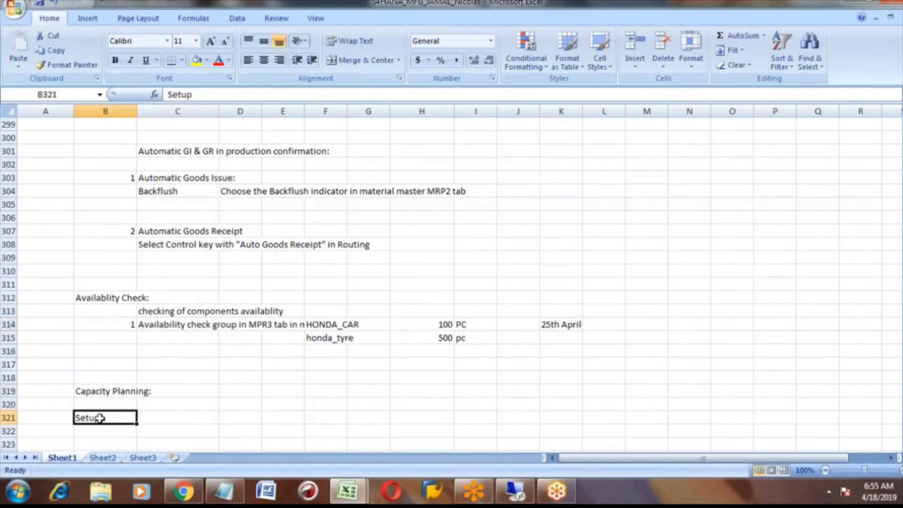
{"action": "key", "text": "Down"}
{"action": "type", "text": "1"}
{"action": "key", "text": "Tab"}
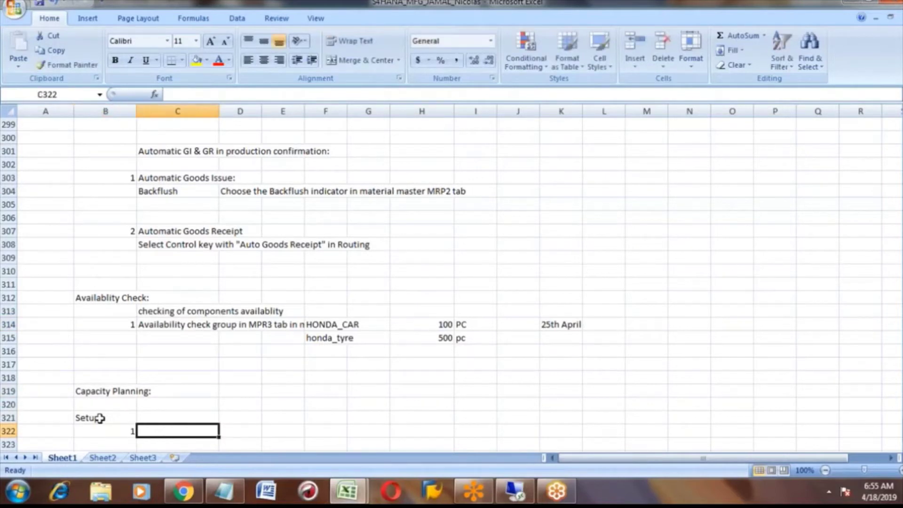
{"action": "type", "text": "Capacity tab"}
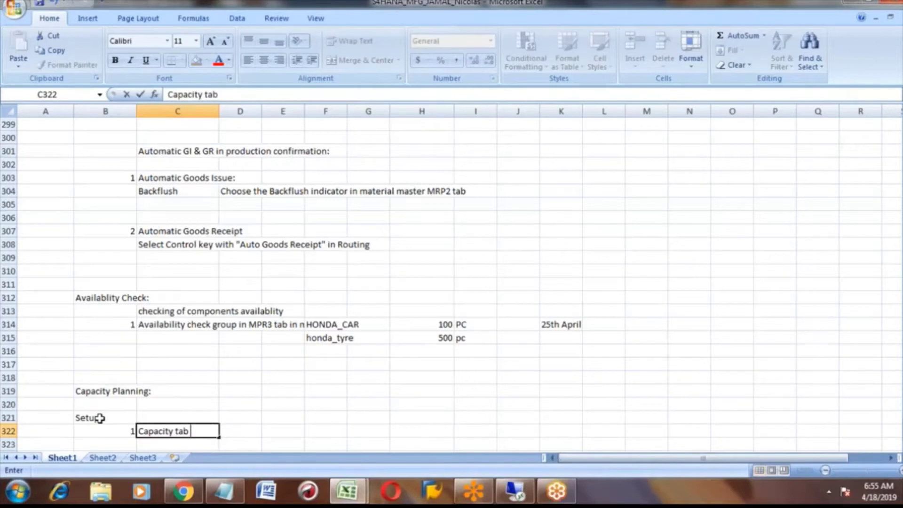
{"action": "type", "text": "should be maint"}
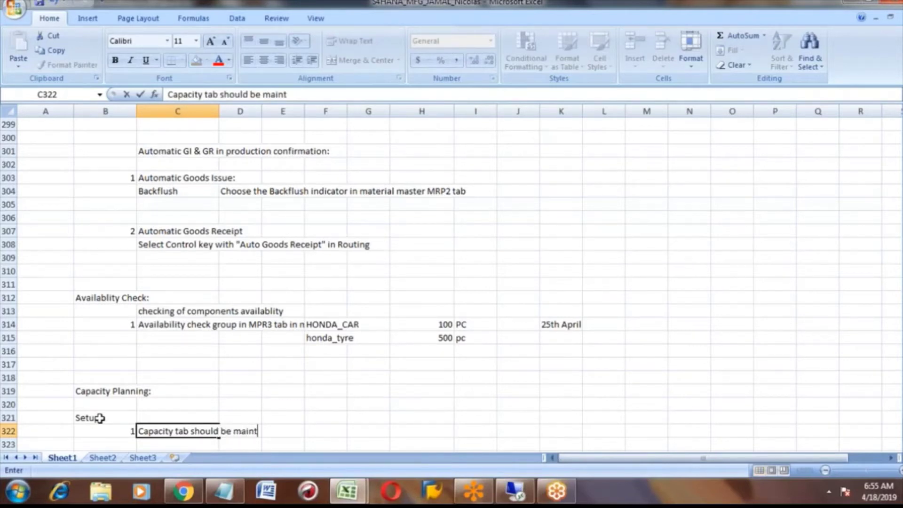
{"action": "type", "text": "ained in Work center"}
{"action": "key", "text": "ctrl+Return"}
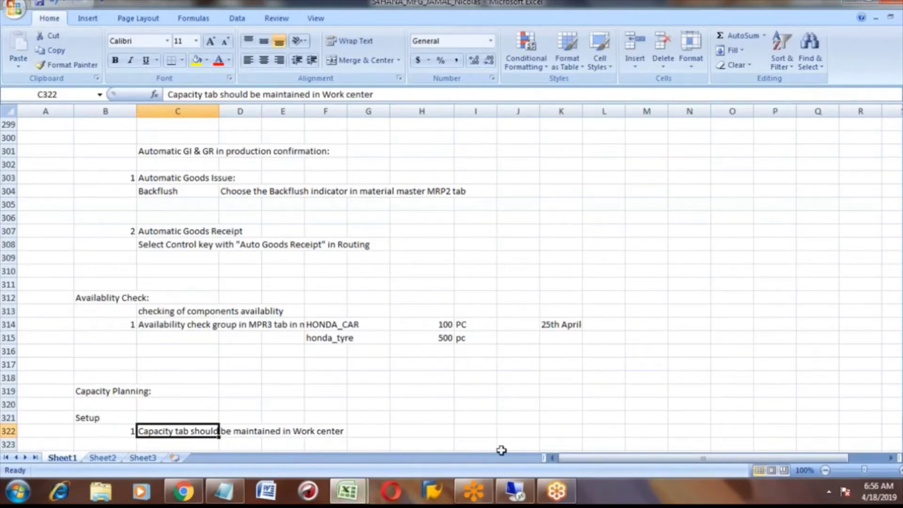
Switch to the SAP remote desktop session and display work center WC001 in plant 3001 with transaction cr03
{"action": "left_click", "coordinate": [514, 490]}
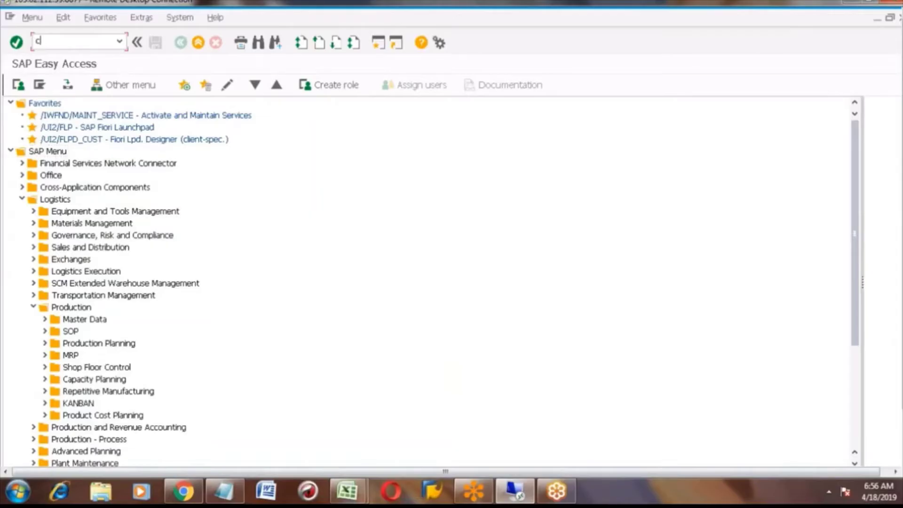
{"action": "type", "text": "r03"}
{"action": "key", "text": "Return"}
{"action": "key", "text": "Return"}
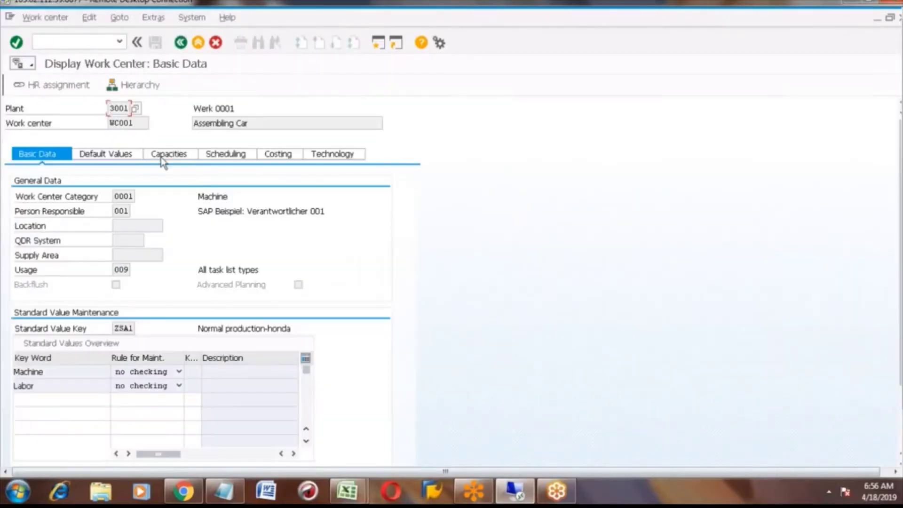
Open the work center's machine capacity header (category 001) and examine its operating time and finite scheduling indicator
{"action": "left_click", "coordinate": [162, 155]}
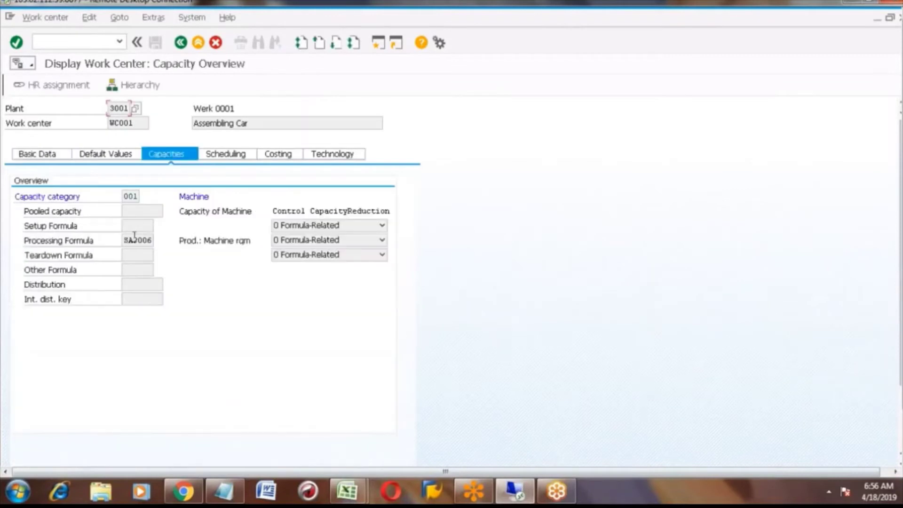
{"action": "double_click", "coordinate": [130, 196]}
{"action": "left_click", "coordinate": [118, 358]}
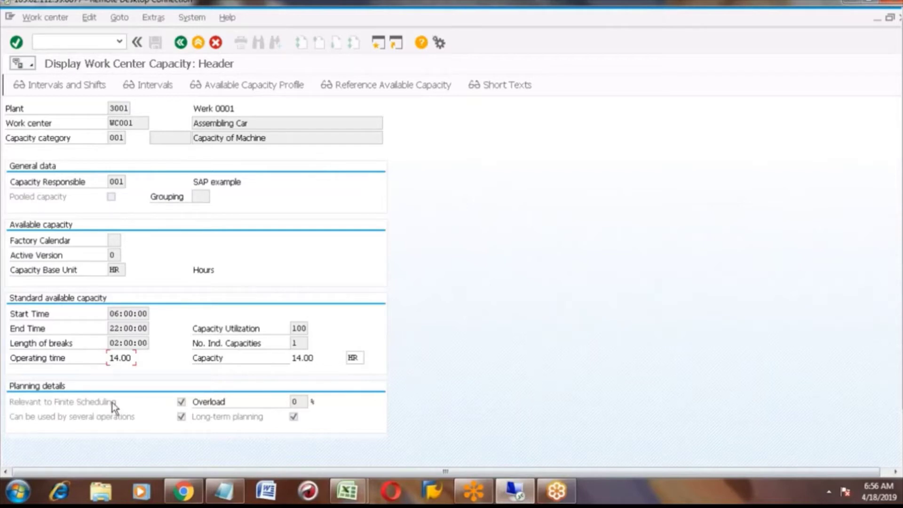
{"action": "left_click", "coordinate": [182, 402]}
Switch back to the Excel workbook and enter "Finite Scheduling" in J322, on the row of the capacity note
{"action": "mouse_move", "coordinate": [347, 491]}
{"action": "left_click", "coordinate": [398, 430]}
{"action": "key", "text": "Down"}
{"action": "key", "text": "Down"}
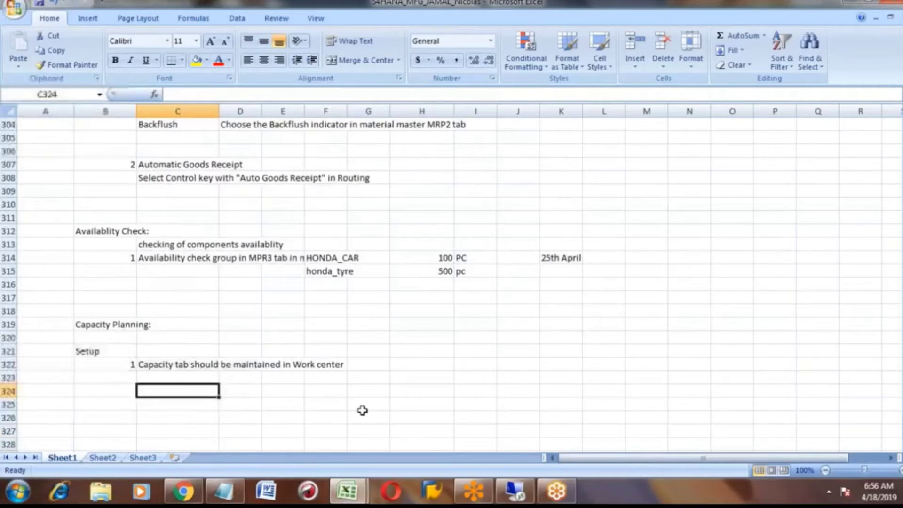
{"action": "key", "text": "Up"}
{"action": "key", "text": "Up"}
{"action": "key", "text": "Right"}
{"action": "key", "text": "Right"}
{"action": "key", "text": "Right"}
{"action": "key", "text": "Right"}
{"action": "key", "text": "Right"}
{"action": "key", "text": "Right"}
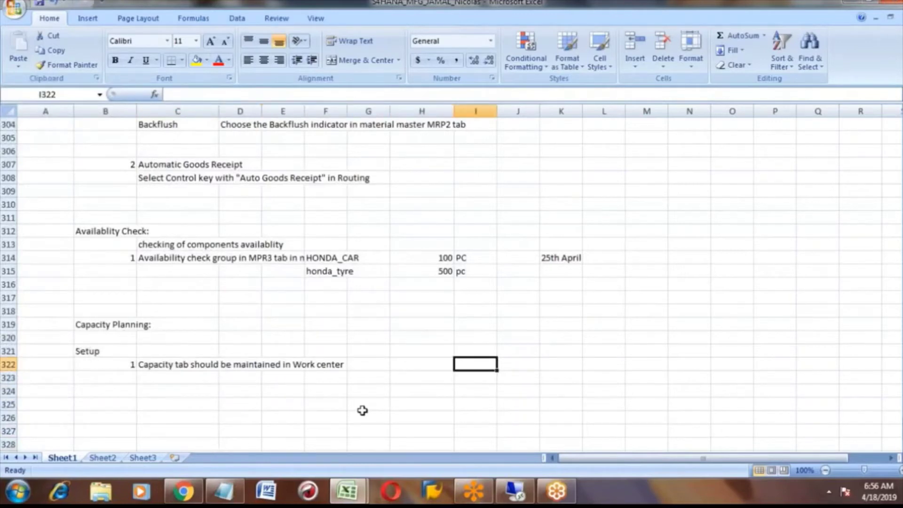
{"action": "key", "text": "Right"}
{"action": "type", "text": "Fini"}
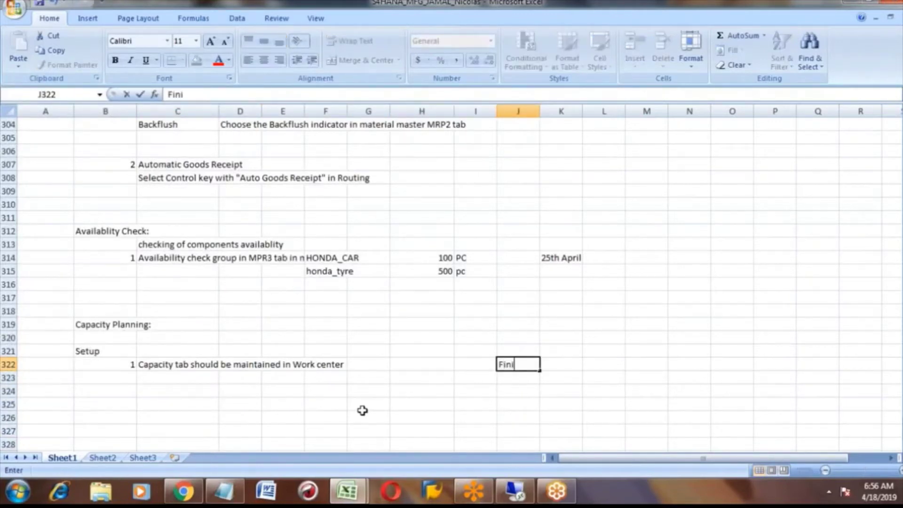
{"action": "type", "text": "te Scheduling"}
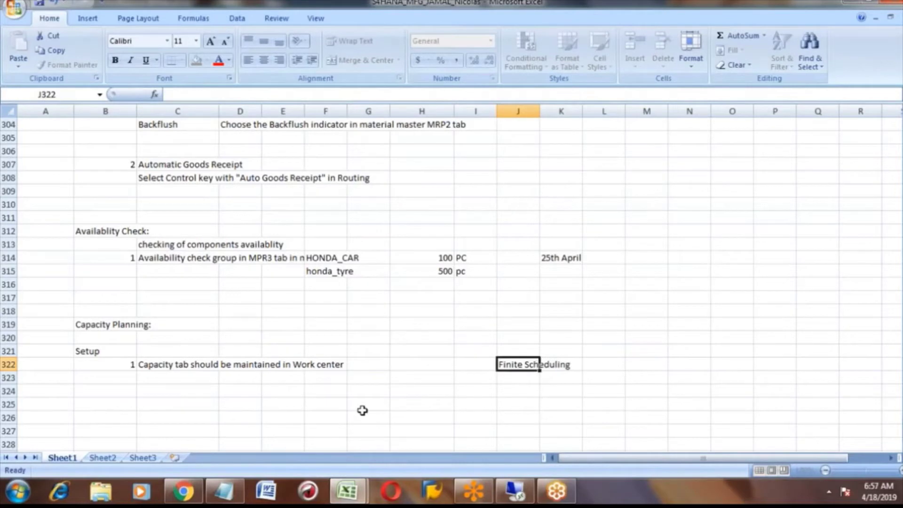
{"action": "key", "text": "Return"}
Enter "Infinite scheduling" in J324, two rows below the finite scheduling label
{"action": "key", "text": "Return"}
{"action": "type", "text": "Infinite"}
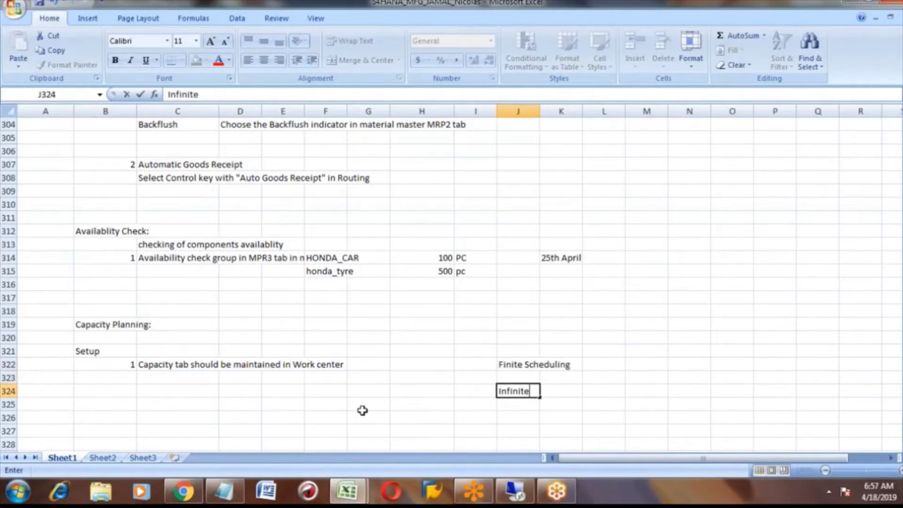
{"action": "type", "text": " scheduling"}
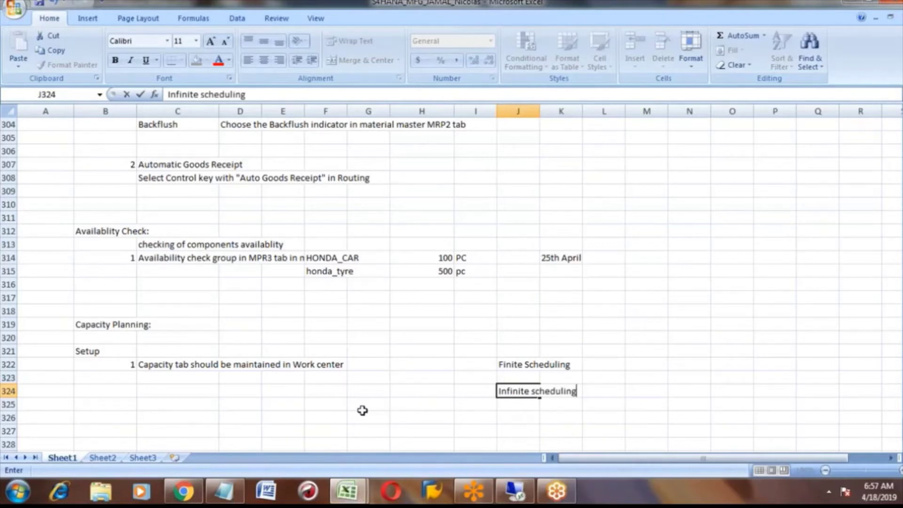
{"action": "key", "text": "Return"}
On the Finite Scheduling row, enter "Capcity-100" in M322 and "Planned - 100" in O322
{"action": "key", "text": "Up"}
{"action": "key", "text": "Up"}
{"action": "key", "text": "Up"}
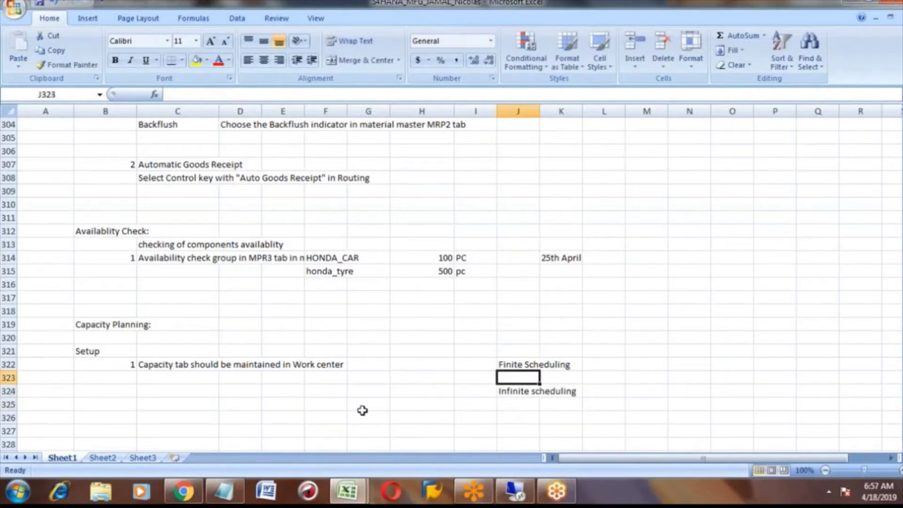
{"action": "key", "text": "Right"}
{"action": "key", "text": "Right"}
{"action": "key", "text": "Right"}
{"action": "type", "text": "Capcity-100"}
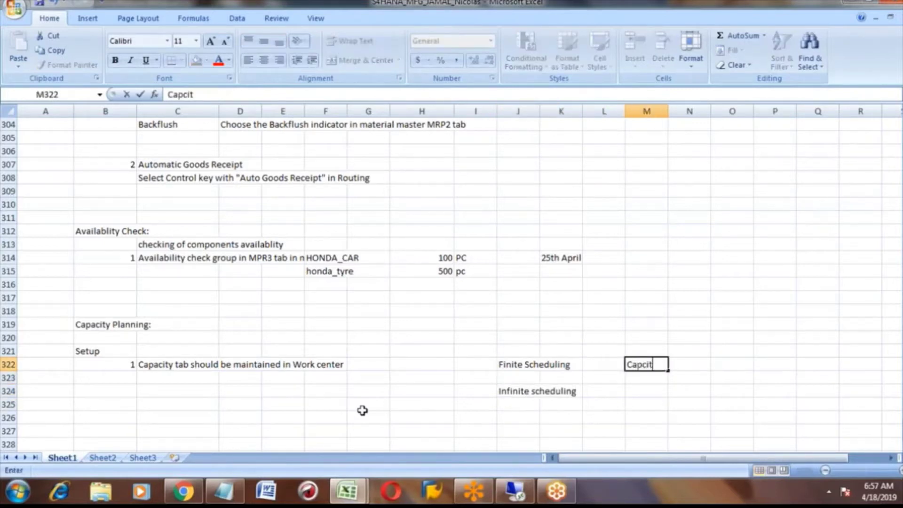
{"action": "key", "text": "Right"}
{"action": "key", "text": "Right"}
{"action": "type", "text": "Plan"}
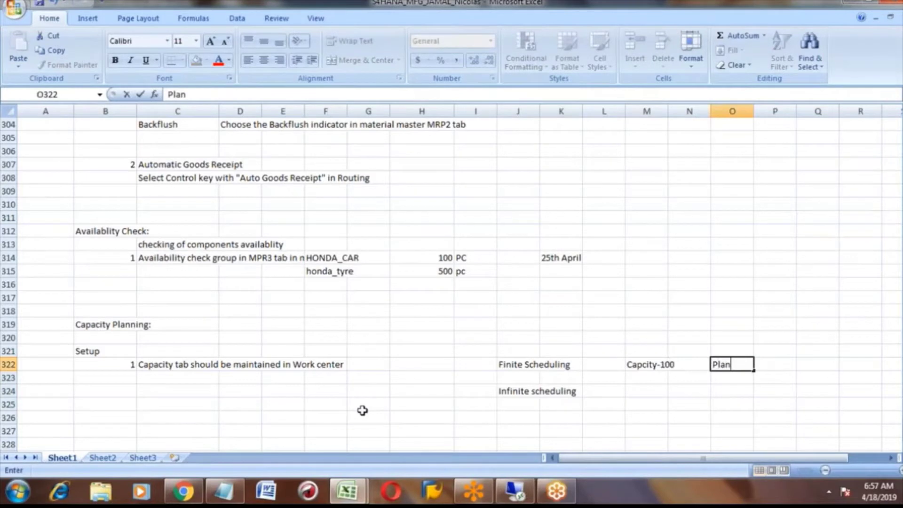
{"action": "type", "text": "ned - 100"}
{"action": "key", "text": "Return"}
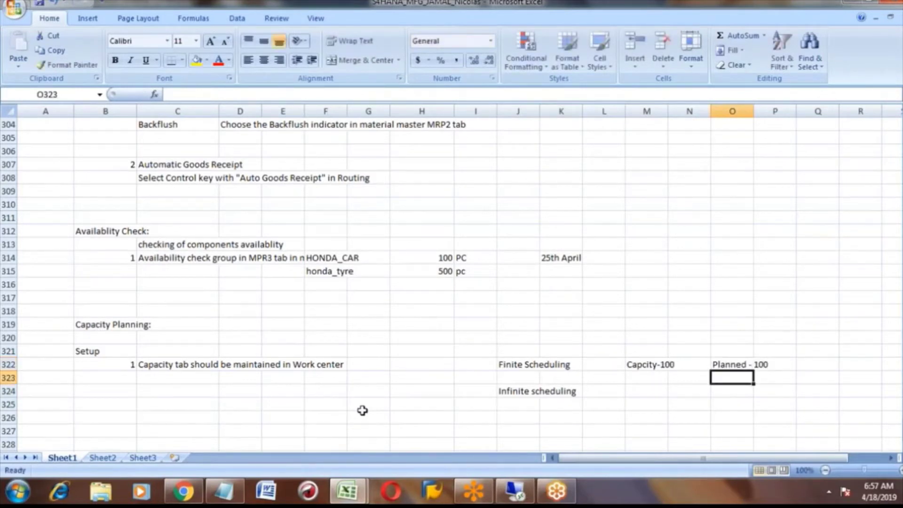
{"action": "key", "text": "Up"}
{"action": "key", "text": "Left"}
{"action": "key", "text": "Left"}
{"action": "key", "text": "shift+Right"}
{"action": "key", "text": "shift+Right"}
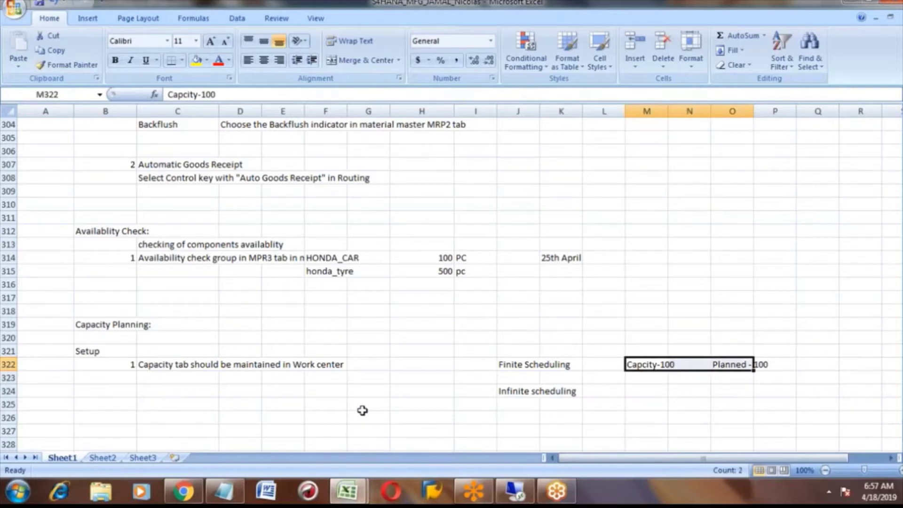
{"action": "left_click", "coordinate": [726, 366]}
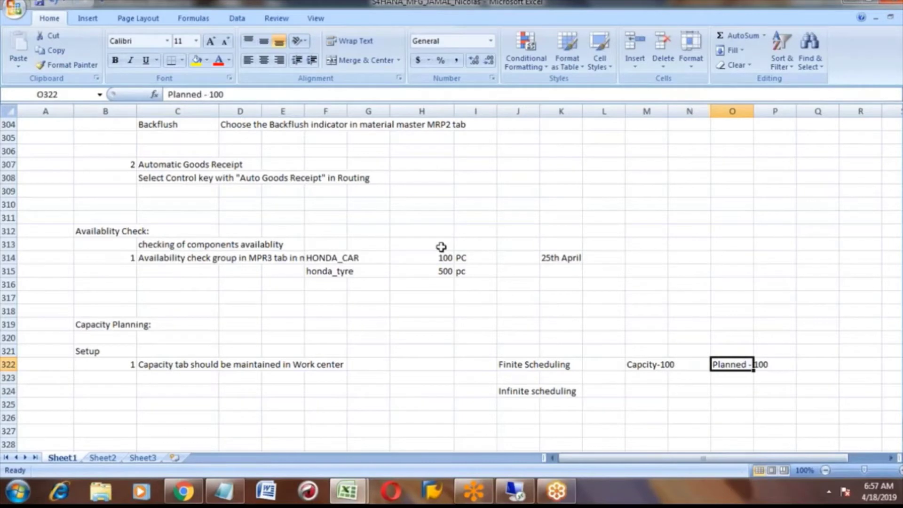
{"action": "key", "text": "Left"}
{"action": "key", "text": "Left"}
{"action": "key", "text": "shift+Right"}
{"action": "key", "text": "shift+Right"}
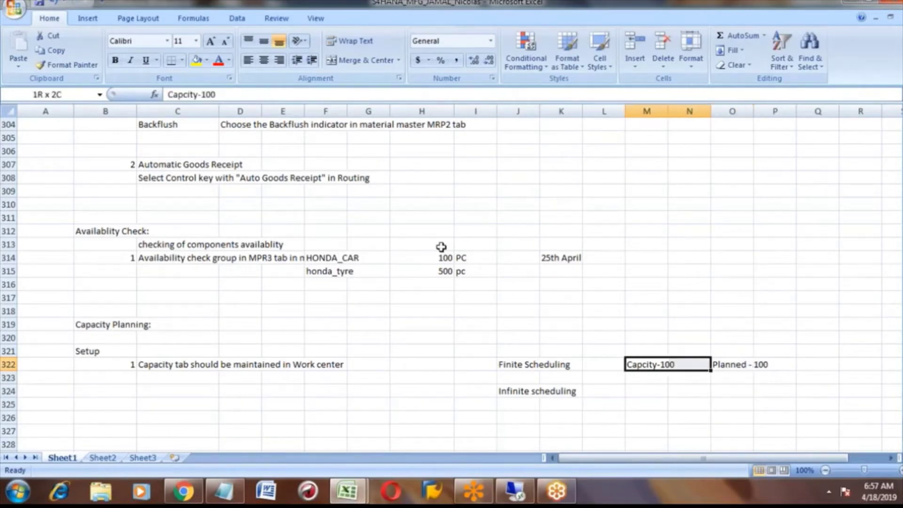
{"action": "key", "text": "Left"}
{"action": "key", "text": "Left"}
{"action": "key", "text": "Left"}
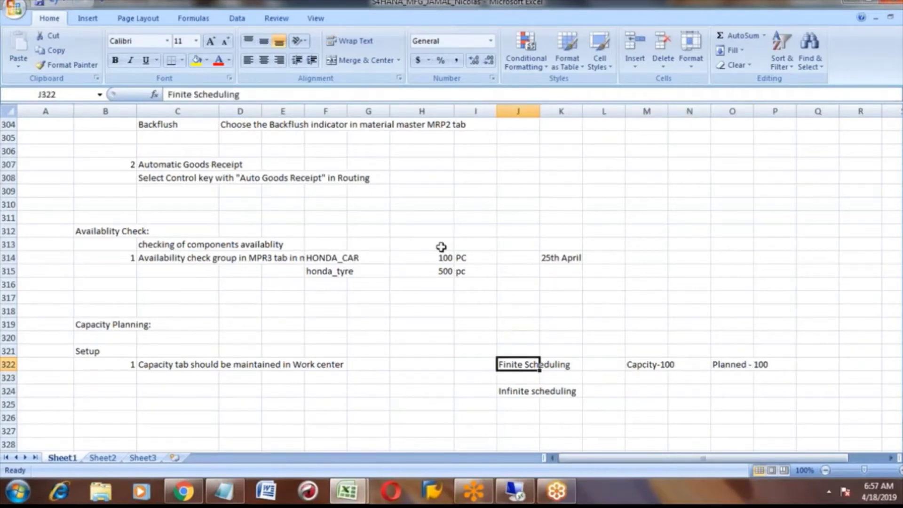
{"action": "key", "text": "Down"}
{"action": "key", "text": "Down"}
{"action": "key", "text": "Right"}
{"action": "key", "text": "Right"}
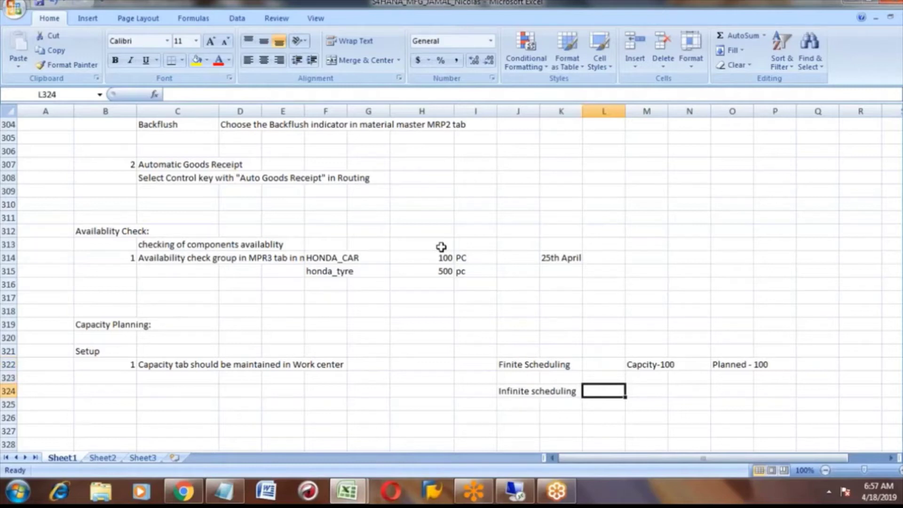
Copy the "Capcity-100" entry from M322 to M324 on the Infinite scheduling row
{"action": "key", "text": "Up"}
{"action": "key", "text": "Up"}
{"action": "key", "text": "Right"}
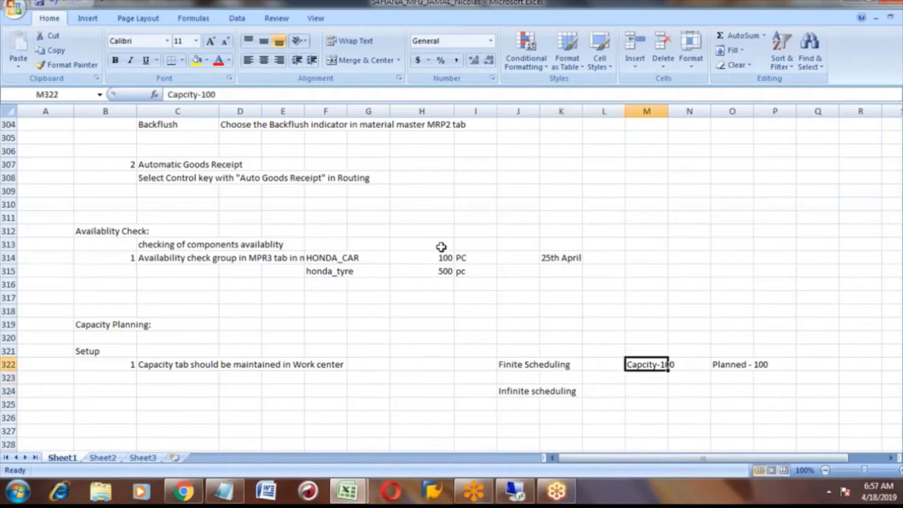
{"action": "key", "text": "ctrl+c"}
{"action": "key", "text": "Down"}
{"action": "key", "text": "Down"}
{"action": "key", "text": "ctrl+v"}
Enter "Planned > Capacity" in O324 on the Infinite scheduling row
{"action": "key", "text": "Right"}
{"action": "key", "text": "Right"}
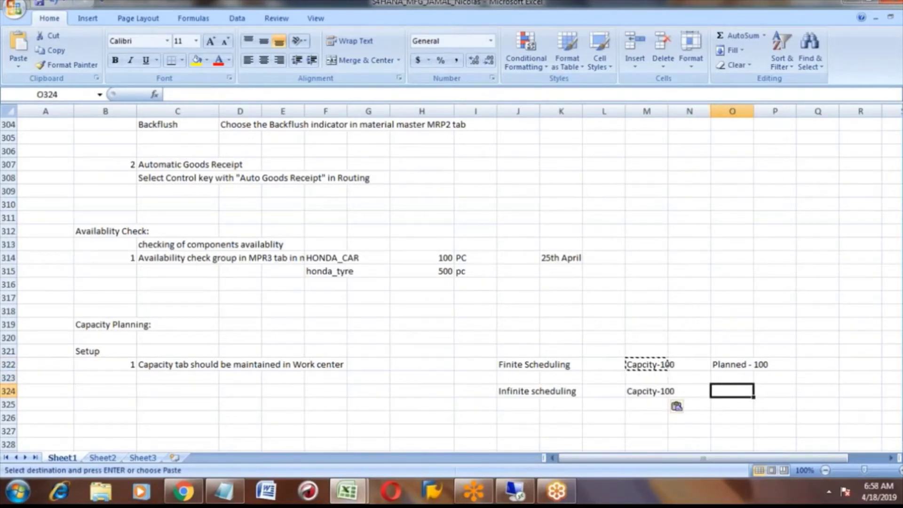
{"action": "type", "text": "Planned >"}
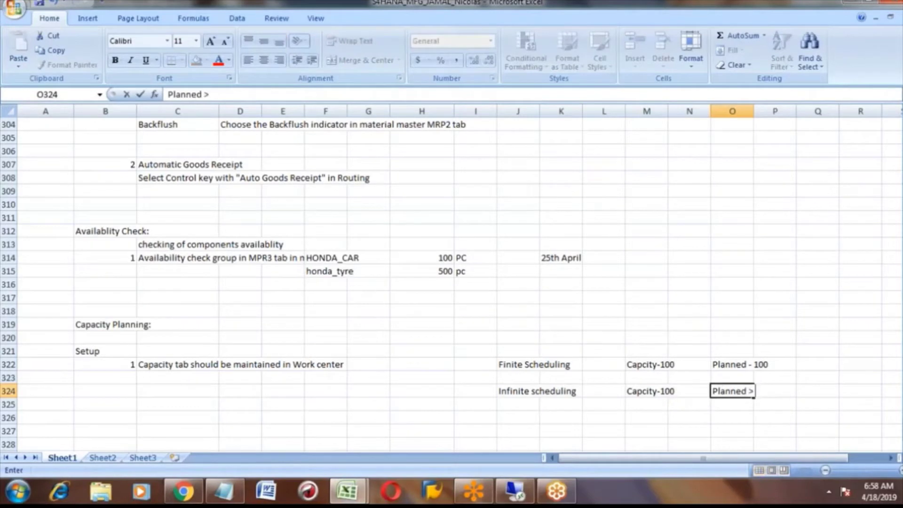
{"action": "type", "text": " C"}
{"action": "type", "text": "apacity"}
{"action": "key", "text": "Return"}
{"action": "key", "text": "Up"}
{"action": "key", "text": "Up"}
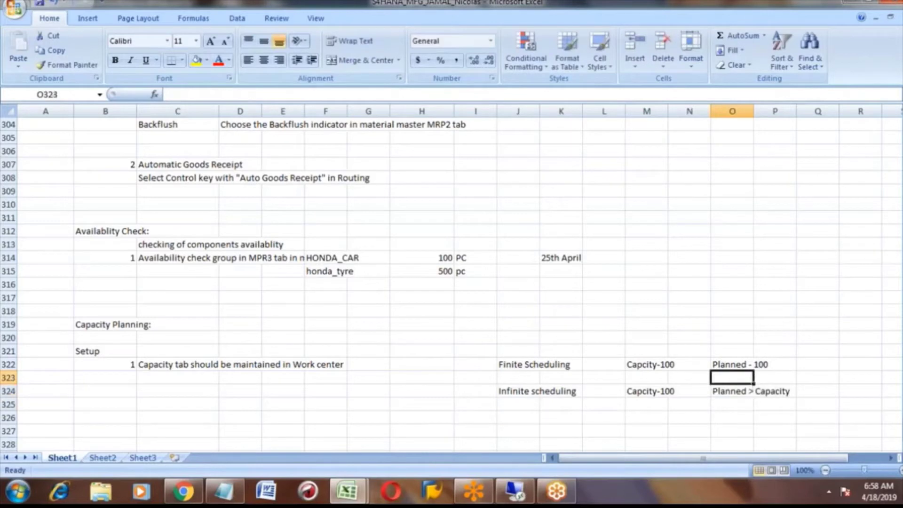
{"action": "key", "text": "Up"}
{"action": "key", "text": "ctrl+Left"}
{"action": "key", "text": "ctrl+Left"}
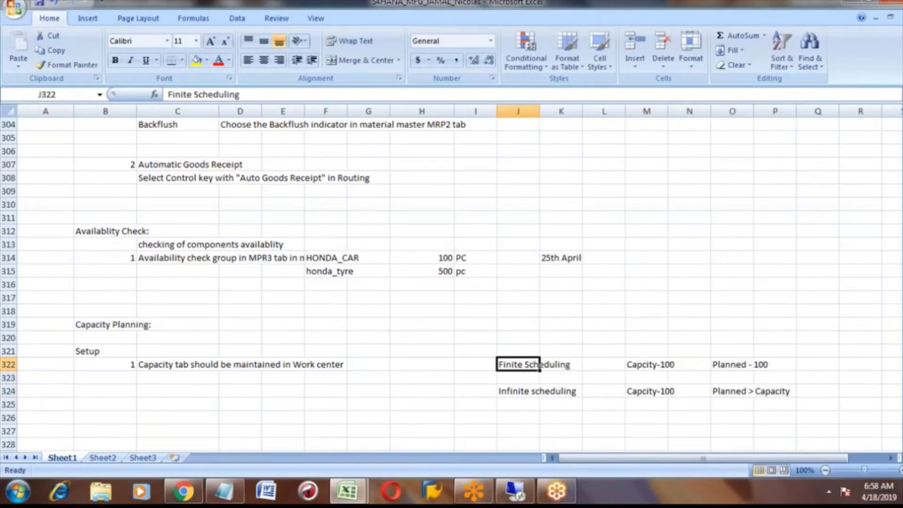
{"action": "key", "text": "ctrl+shift+Down"}
{"action": "left_click", "coordinate": [113, 325]}
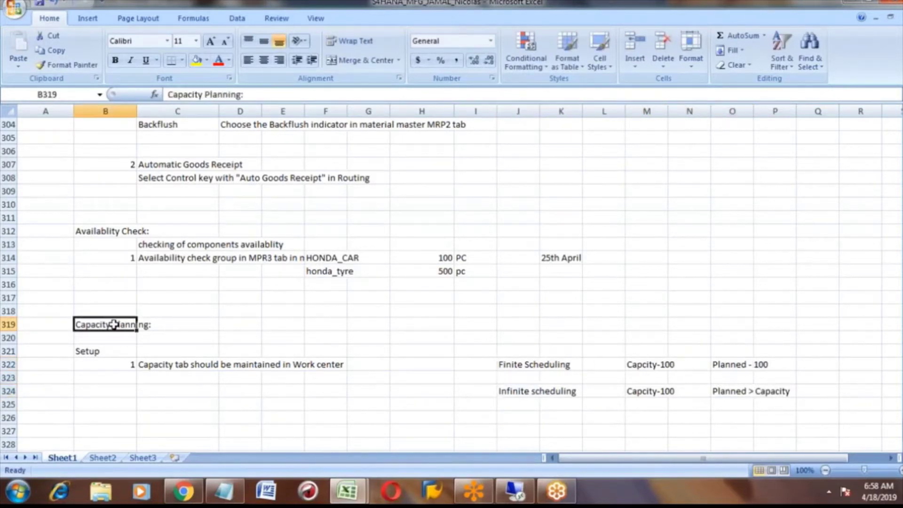
{"action": "left_click", "coordinate": [510, 366]}
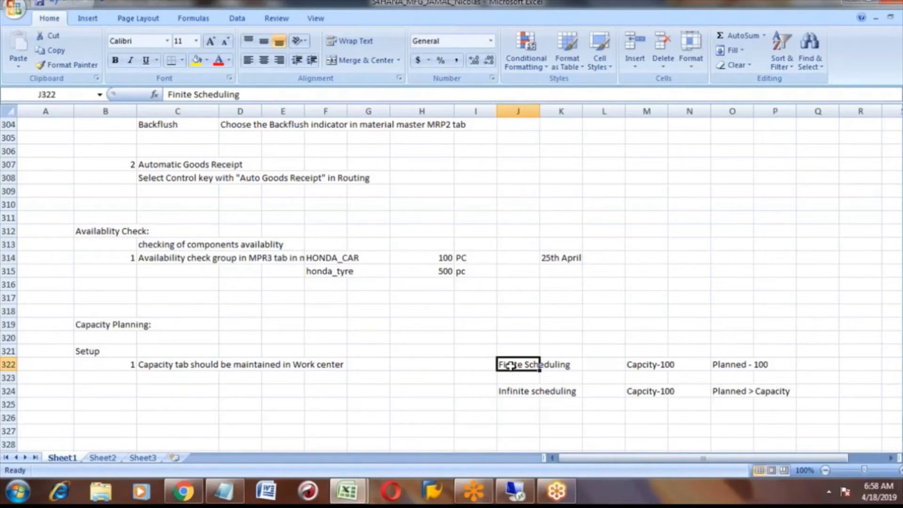
{"action": "left_click", "coordinate": [513, 391]}
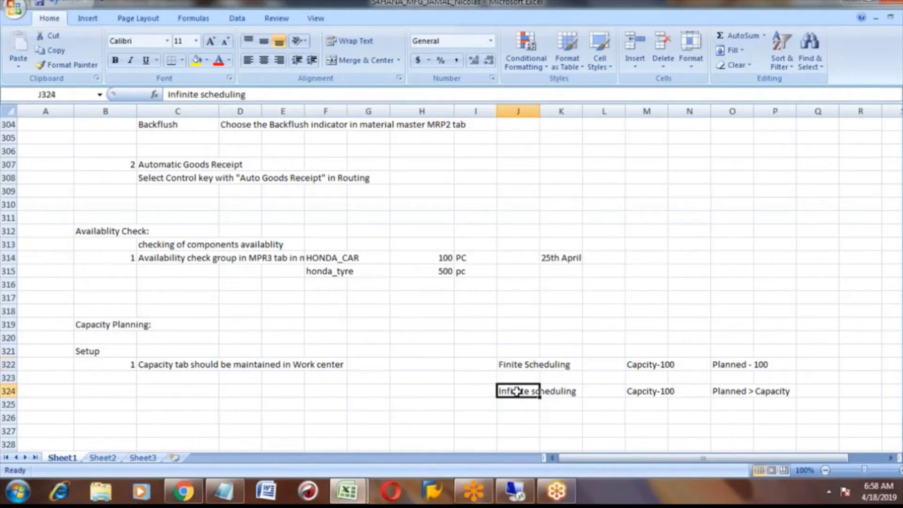
{"action": "left_click", "coordinate": [631, 391]}
{"action": "left_click", "coordinate": [724, 394]}
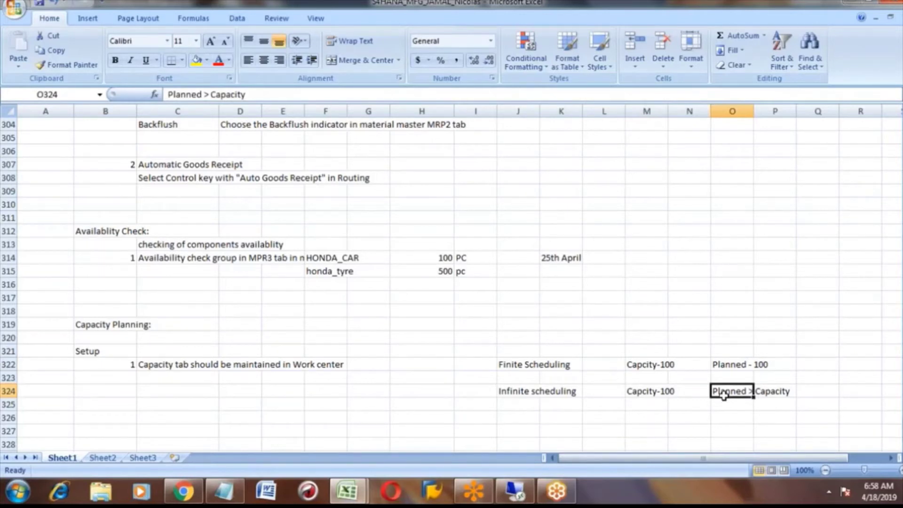
Enter 2 in B323 as the number of the second Setup item
{"action": "left_click", "coordinate": [120, 376]}
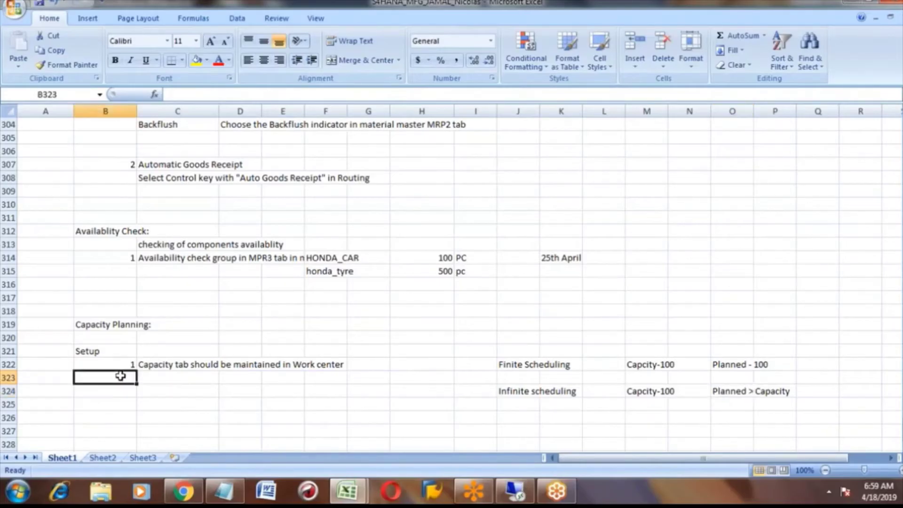
{"action": "type", "text": "2"}
{"action": "key", "text": "Tab"}
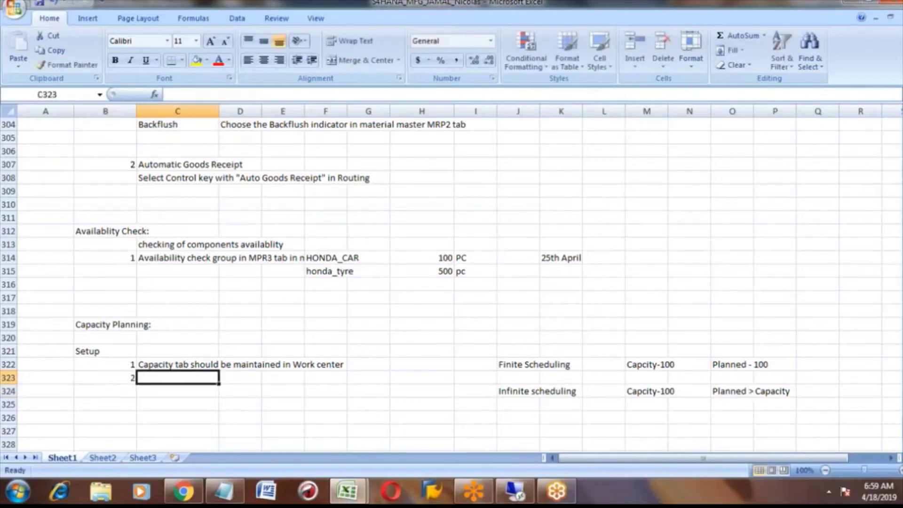
Switch to the SAP session and open transaction md01n (MRP Live)
{"action": "left_click", "coordinate": [515, 490]}
{"action": "left_click", "coordinate": [199, 45]}
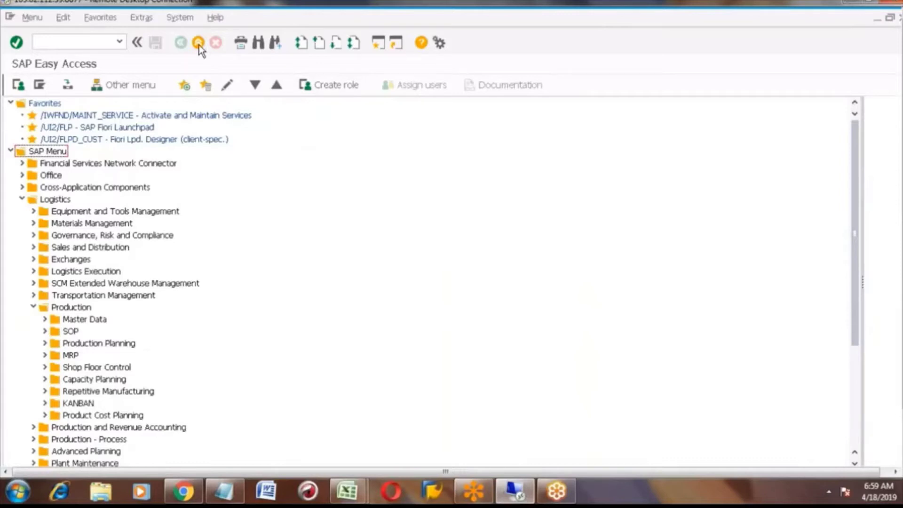
{"action": "left_click", "coordinate": [88, 41]}
{"action": "type", "text": "md01n"}
{"action": "key", "text": "Return"}
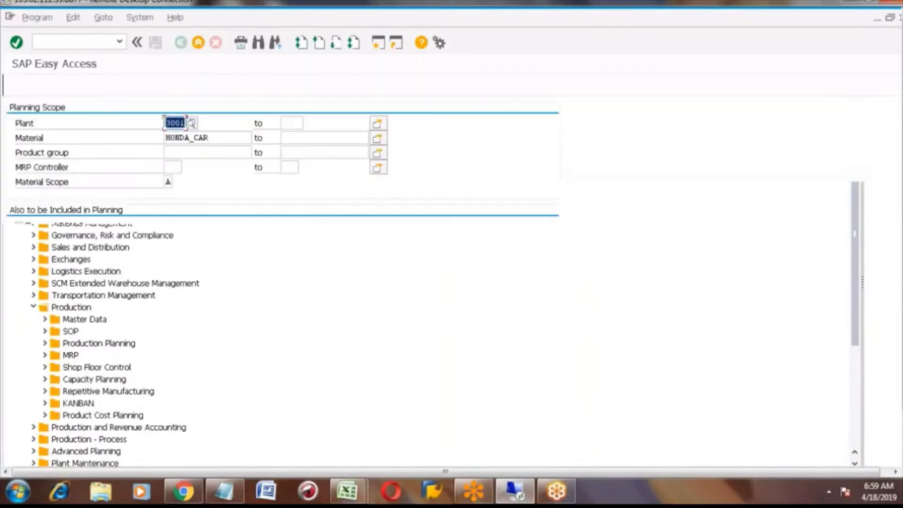
Look up the possible values of the Scheduling parameter and examine option 2, Lead Time Scheduling and Capacity Planning
{"action": "left_click", "coordinate": [39, 314]}
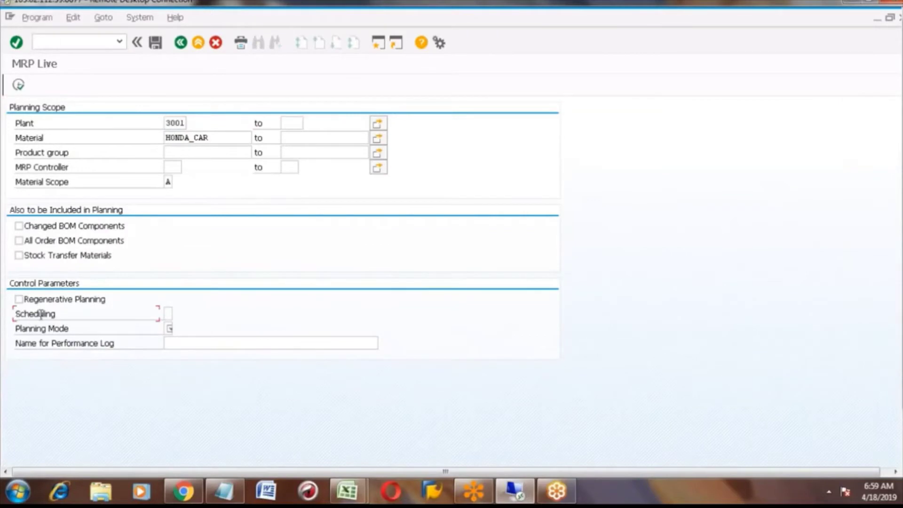
{"action": "left_click", "coordinate": [168, 313]}
{"action": "key", "text": "F4"}
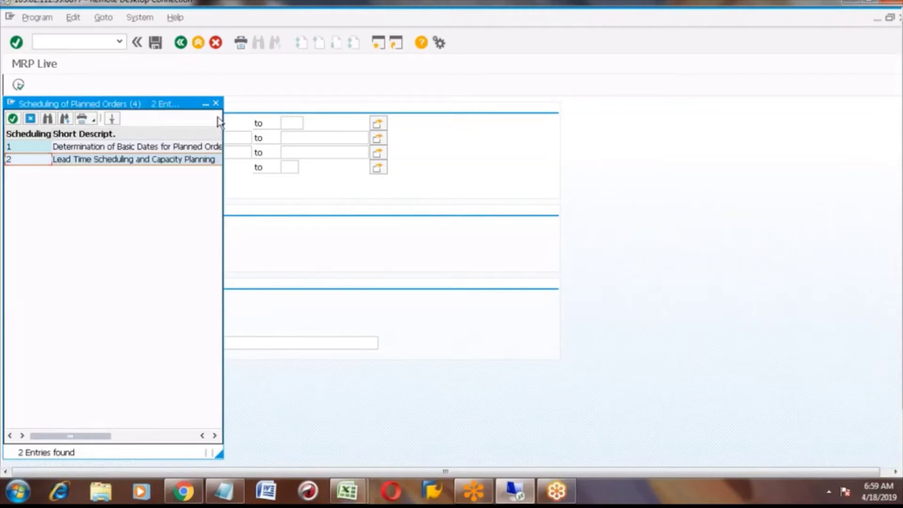
{"action": "left_click", "coordinate": [287, 137]}
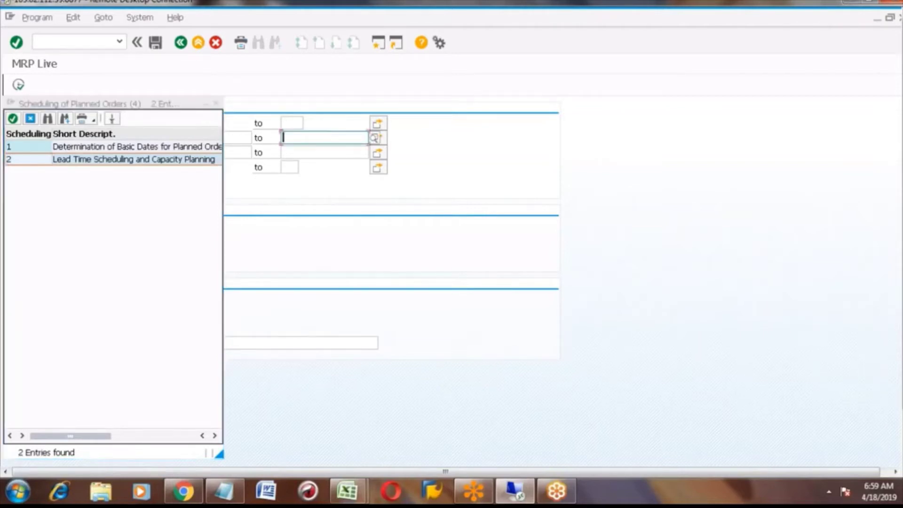
{"action": "left_click", "coordinate": [127, 107]}
{"action": "left_click_drag", "start_coordinate": [127, 107], "coordinate": [171, 91]}
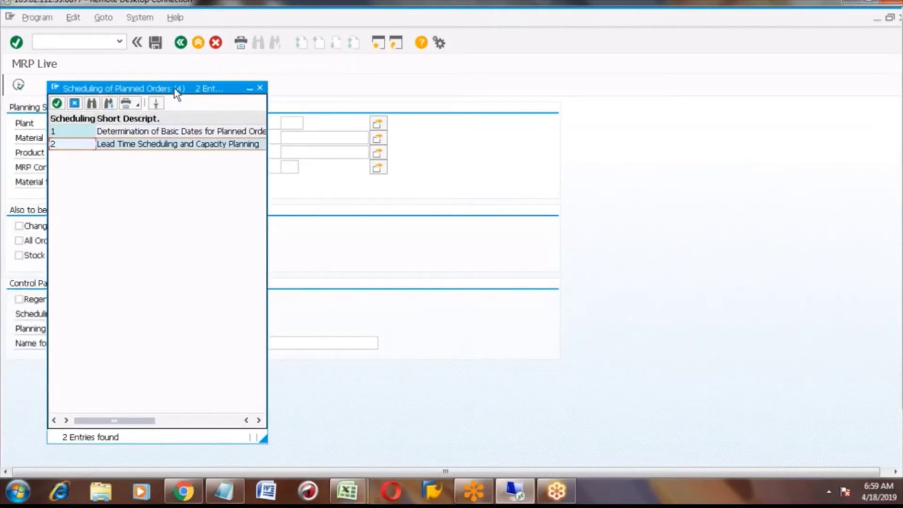
{"action": "left_click_drag", "start_coordinate": [177, 89], "coordinate": [390, 134]}
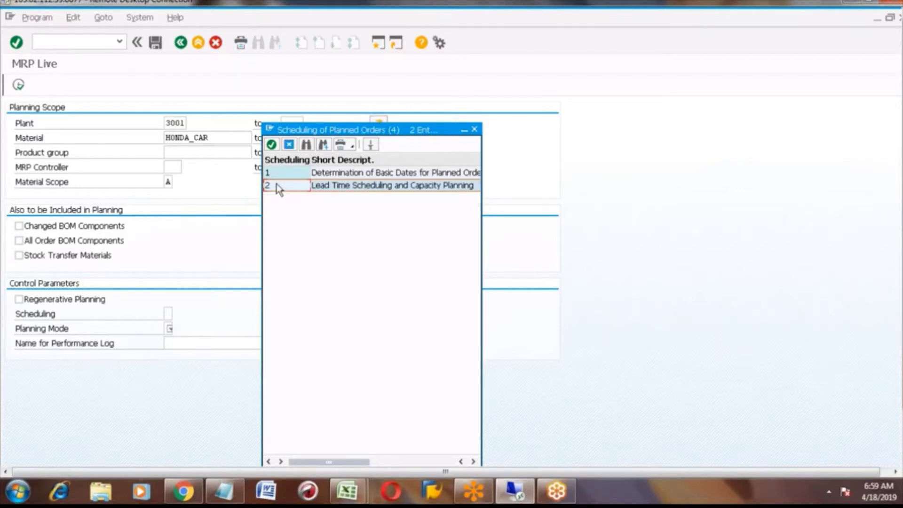
{"action": "left_click", "coordinate": [441, 186]}
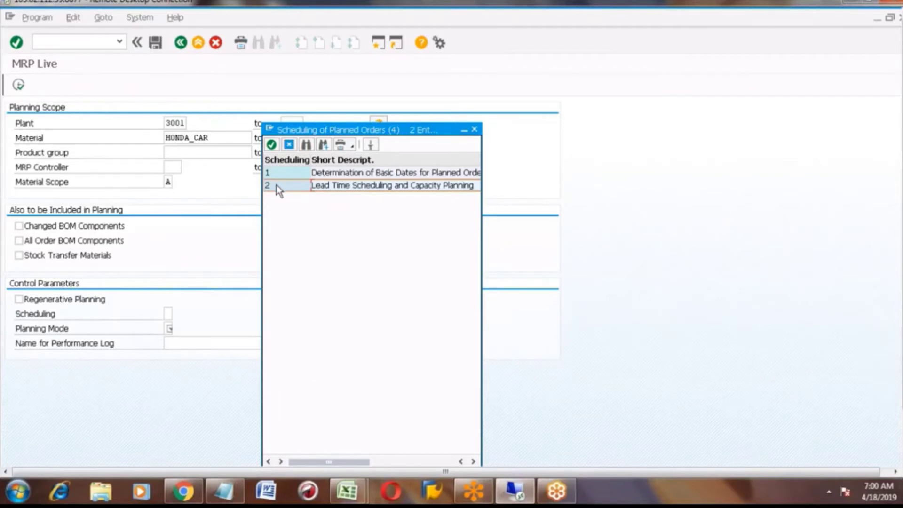
Switch back to the Excel sheet and enter "In MD01N, Select option 2 for "Scheduling"" in C323
{"action": "key", "text": "alt+Tab"}
{"action": "type", "text": "In MD"}
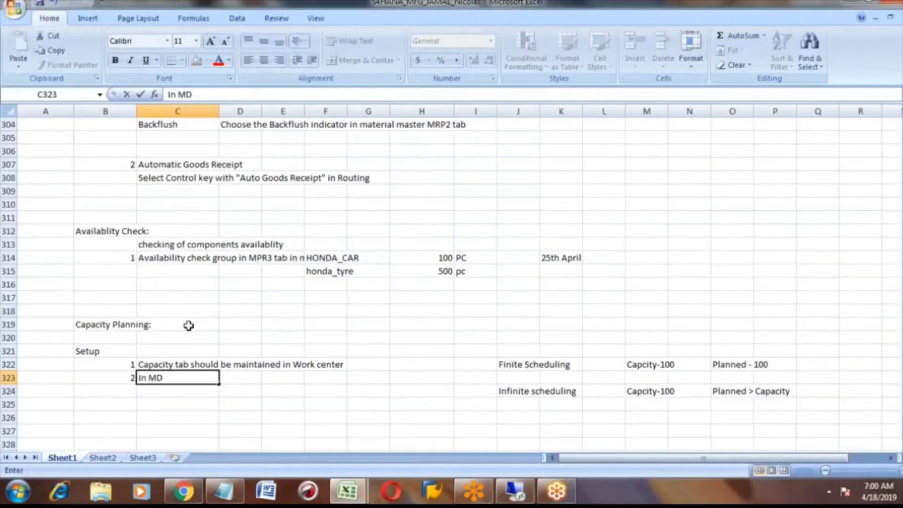
{"action": "type", "text": "01"}
{"action": "type", "text": "N, Select option 2 "}
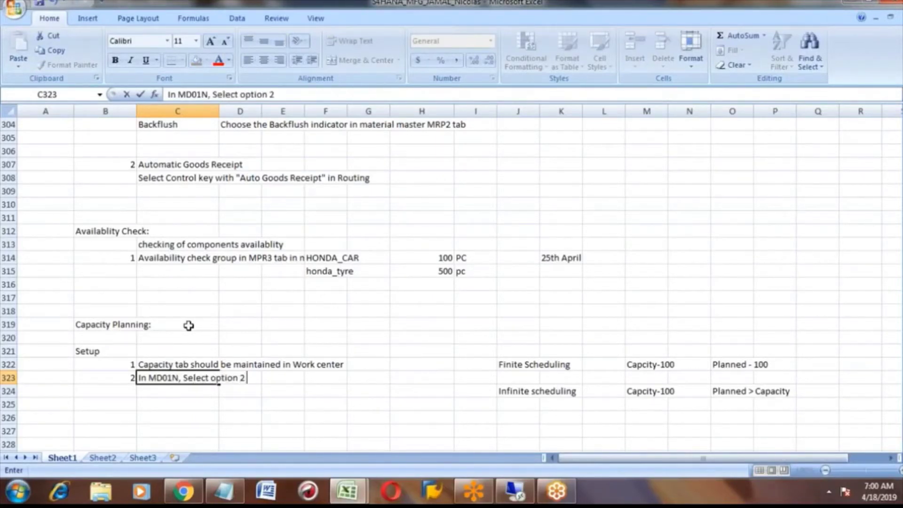
{"action": "type", "text": "for \"Schedu"}
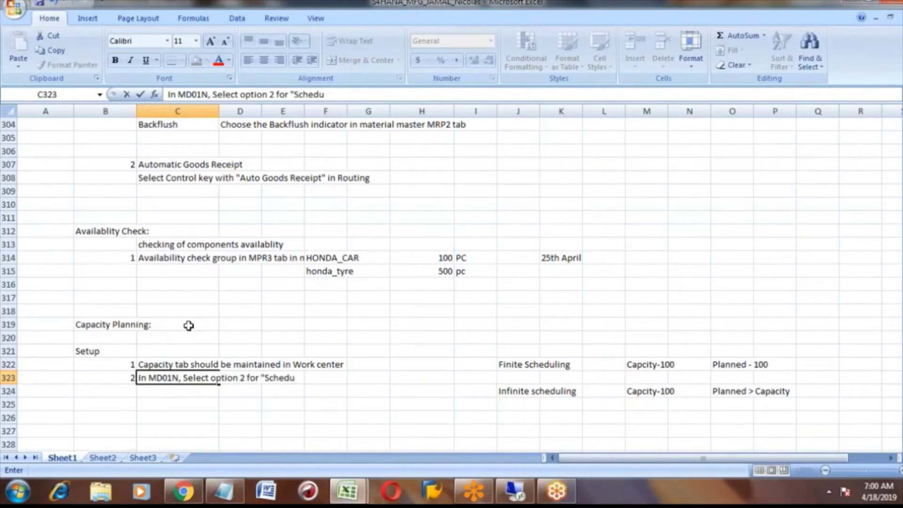
{"action": "type", "text": "ling\""}
{"action": "key", "text": "Return"}
{"action": "key", "text": "Up"}
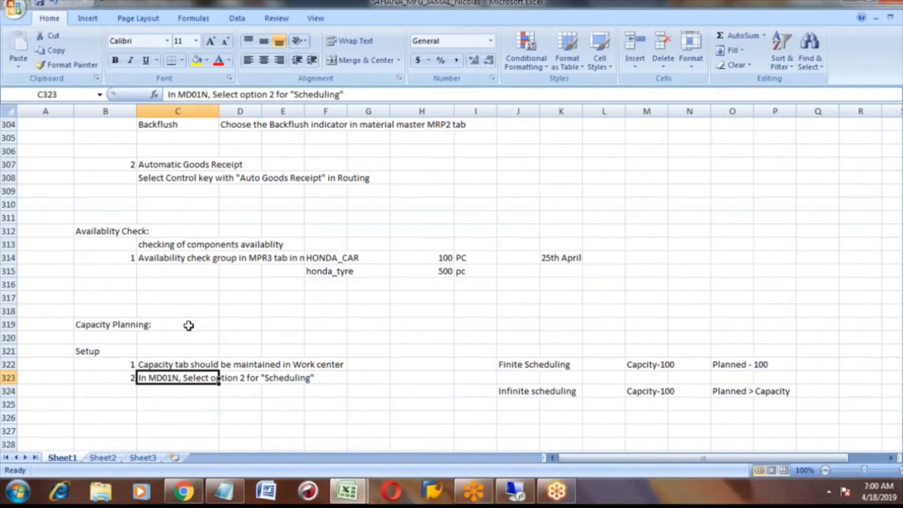
Enter the heading "Steps:" in B325, below the Setup items
{"action": "key", "text": "Left"}
{"action": "key", "text": "Down"}
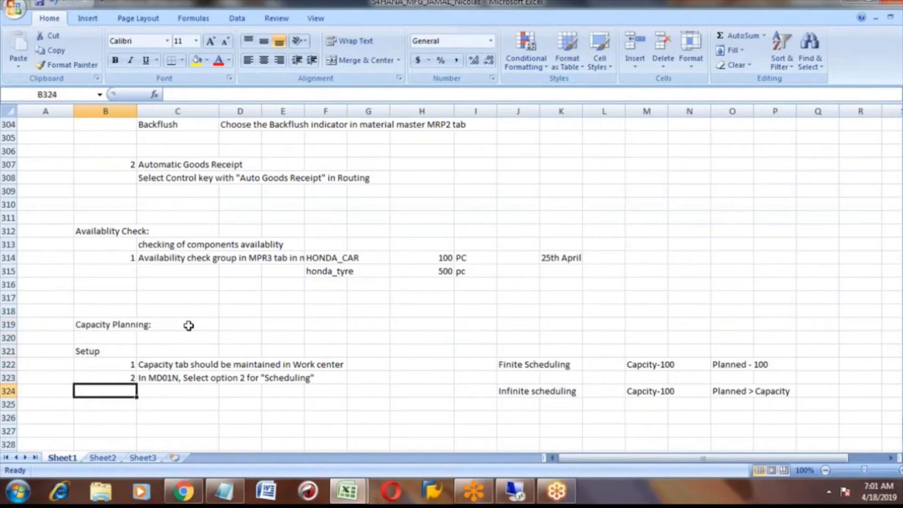
{"action": "key", "text": "Down"}
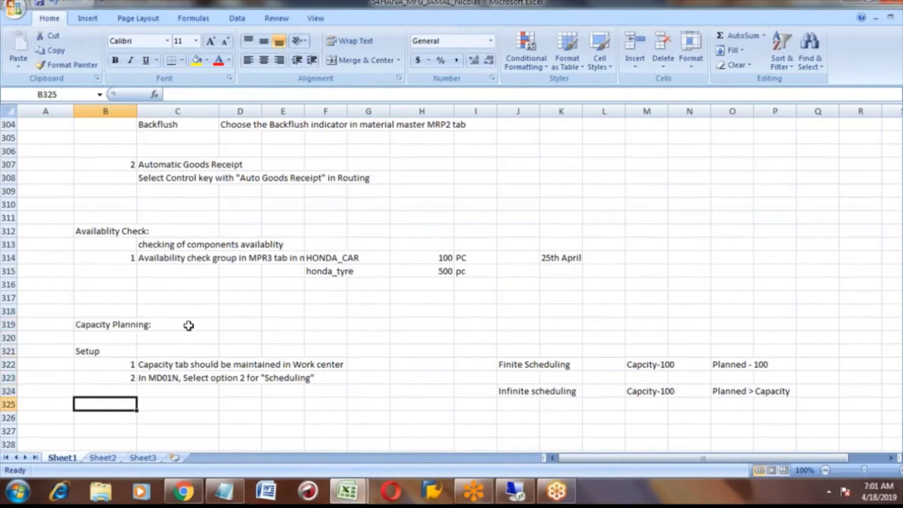
{"action": "type", "text": "Steps:"}
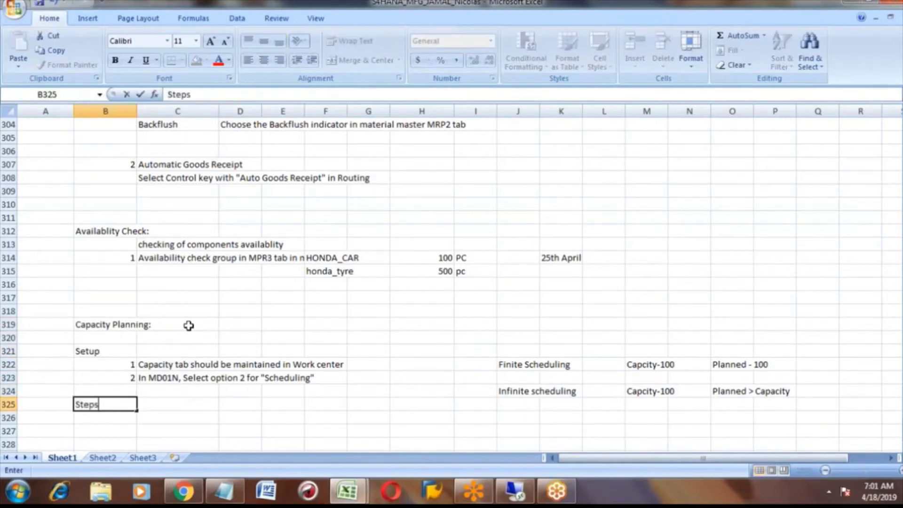
{"action": "key", "text": "Return"}
Add the first item under Steps, with 1 in B326 and "Capacity Evaluation" in C326
{"action": "type", "text": "1"}
{"action": "key", "text": "Tab"}
{"action": "type", "text": "Capacity Evaluation"}
{"action": "key", "text": "ctrl+Return"}
{"action": "scroll", "coordinate": [188, 325], "scroll_direction": "down", "scroll_amount": 1}
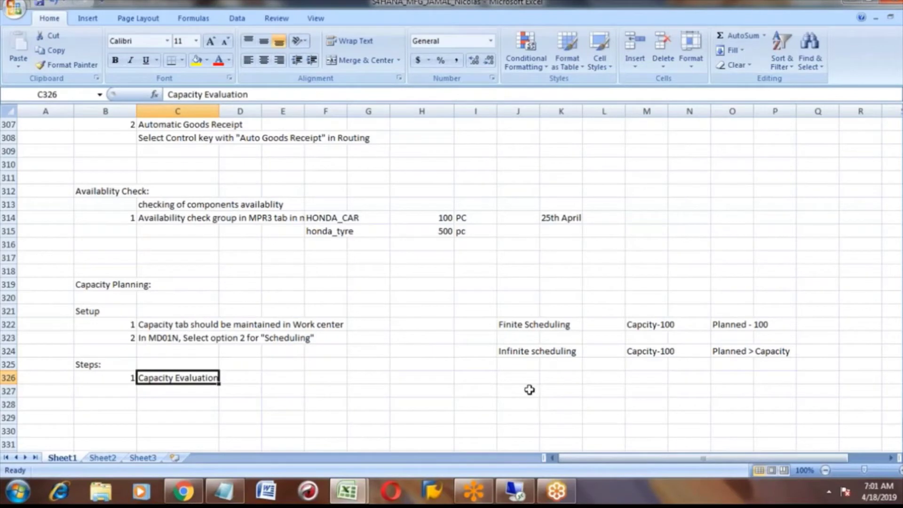
{"action": "left_click", "coordinate": [658, 324]}
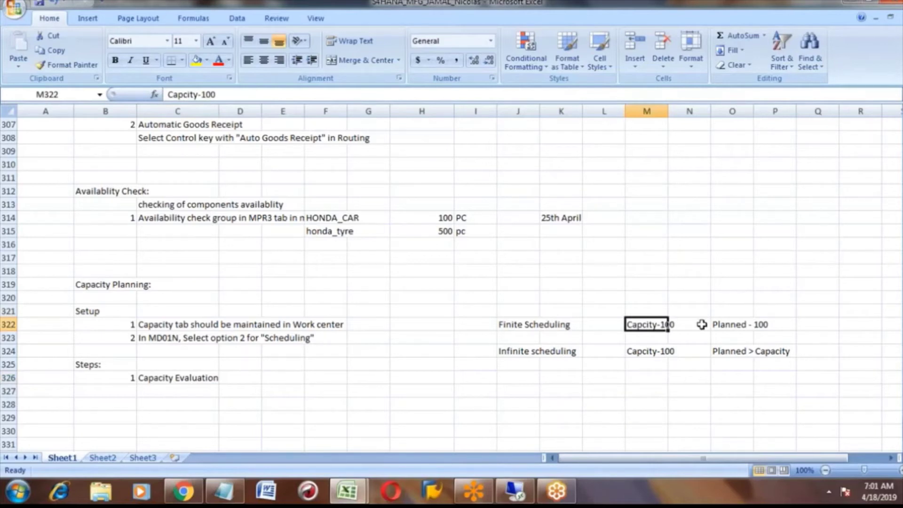
{"action": "left_click", "coordinate": [732, 324]}
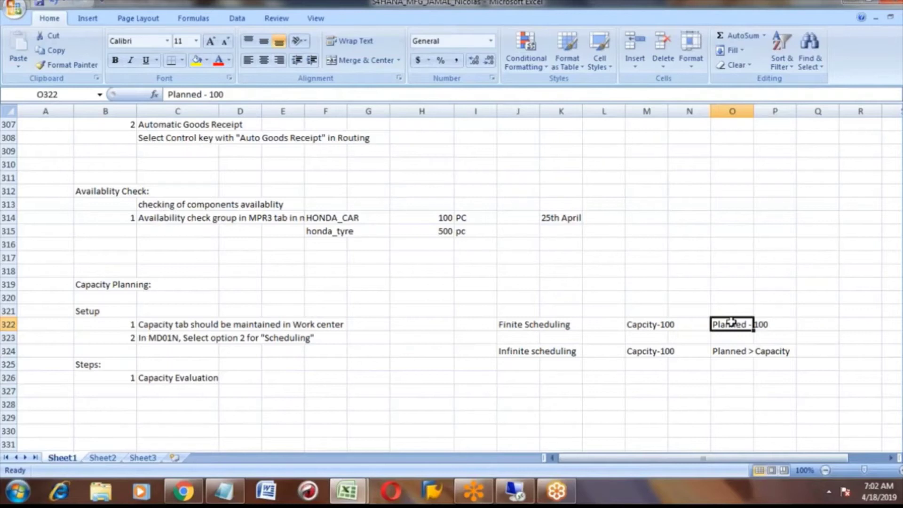
Enter the transaction code "CM01" in E326 on the Capacity Evaluation row
{"action": "left_click", "coordinate": [199, 376]}
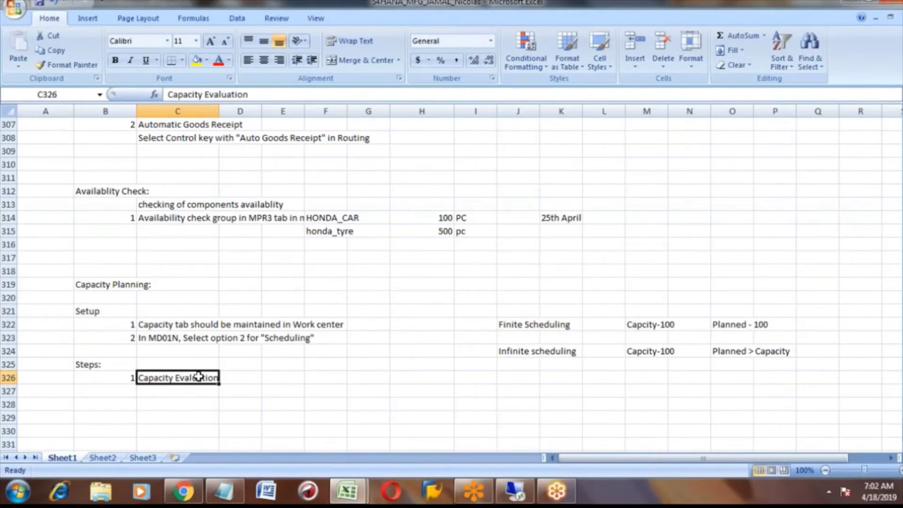
{"action": "key", "text": "Right"}
{"action": "key", "text": "Right"}
{"action": "type", "text": "CM01"}
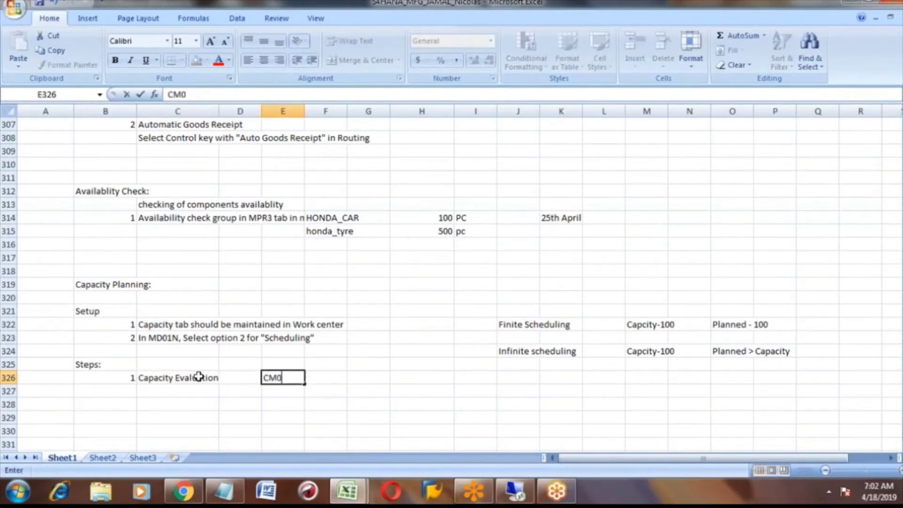
{"action": "key", "text": "Return"}
{"action": "key", "text": "Up"}
{"action": "key", "text": "Left"}
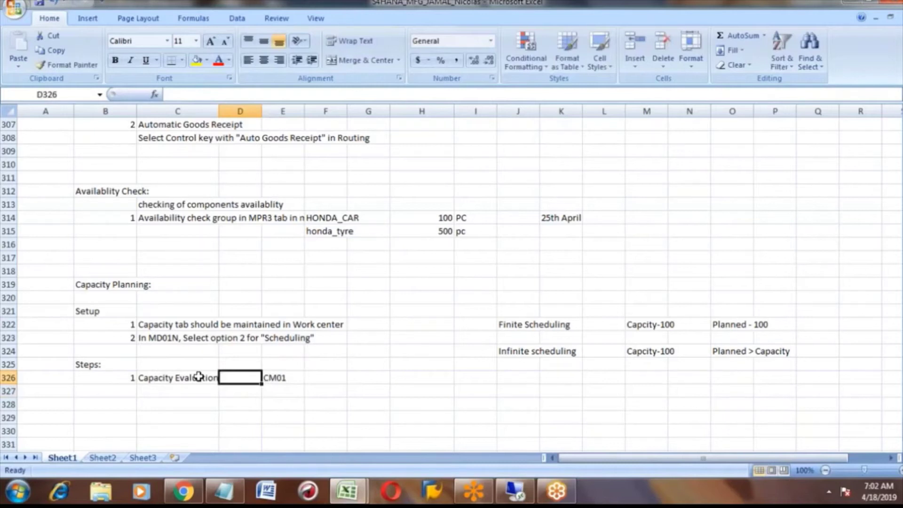
Enter the description "Check the situation of capacity on work center" in C327, below Capacity Evaluation
{"action": "left_click", "coordinate": [199, 376]}
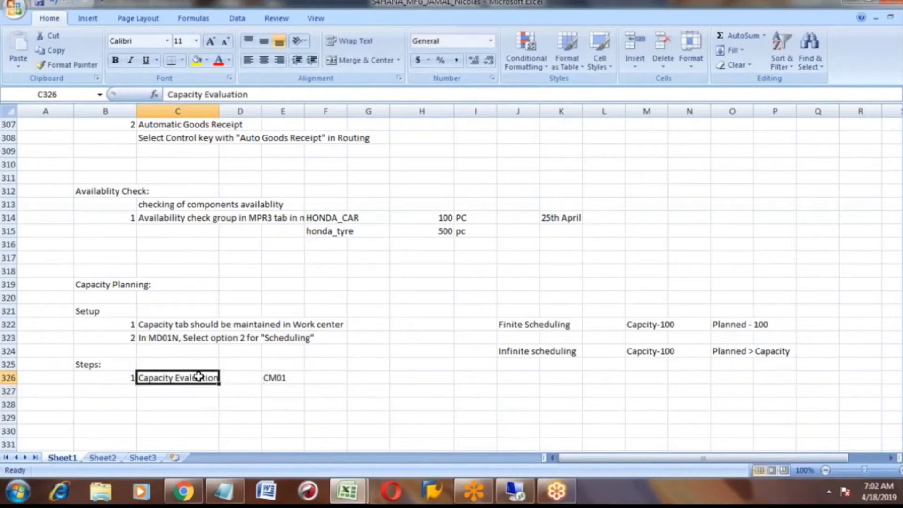
{"action": "key", "text": "Down"}
{"action": "type", "text": "c"}
{"action": "key", "text": "BackSpace"}
{"action": "key", "text": "BackSpace"}
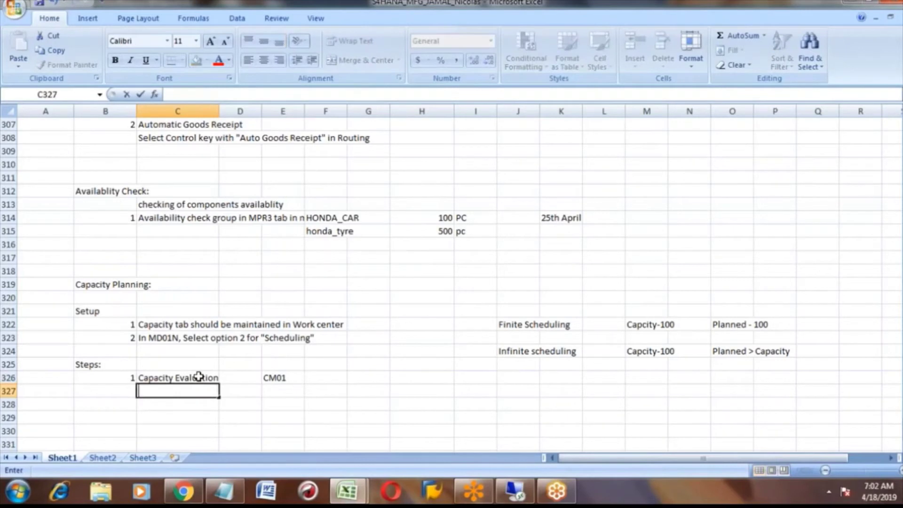
{"action": "type", "text": "Check the"}
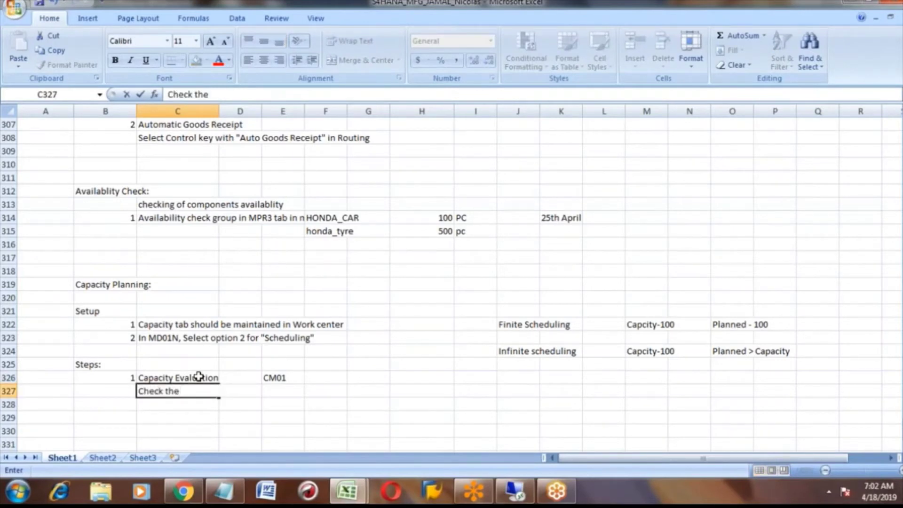
{"action": "type", "text": " situation of capacity of"}
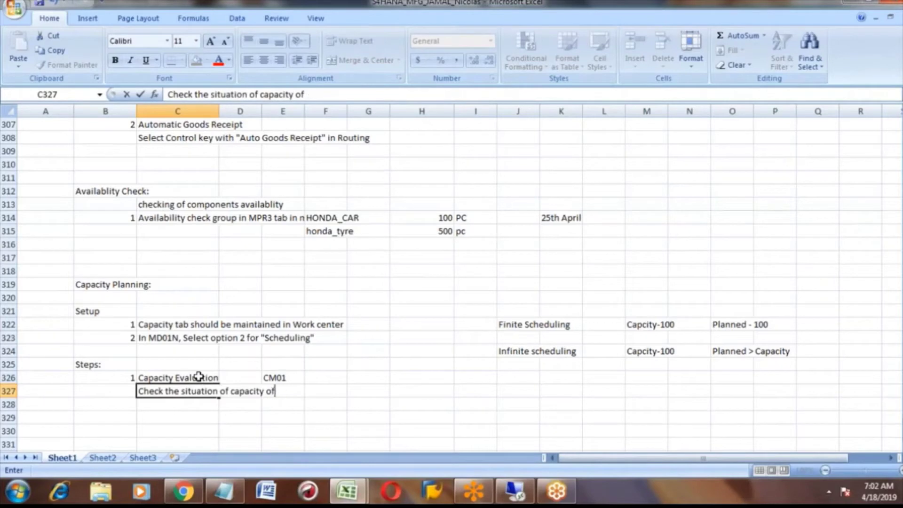
{"action": "key", "text": "BackSpace"}
{"action": "type", "text": "n wor"}
{"action": "type", "text": "k center"}
{"action": "key", "text": "Return"}
{"action": "left_click", "coordinate": [199, 376]}
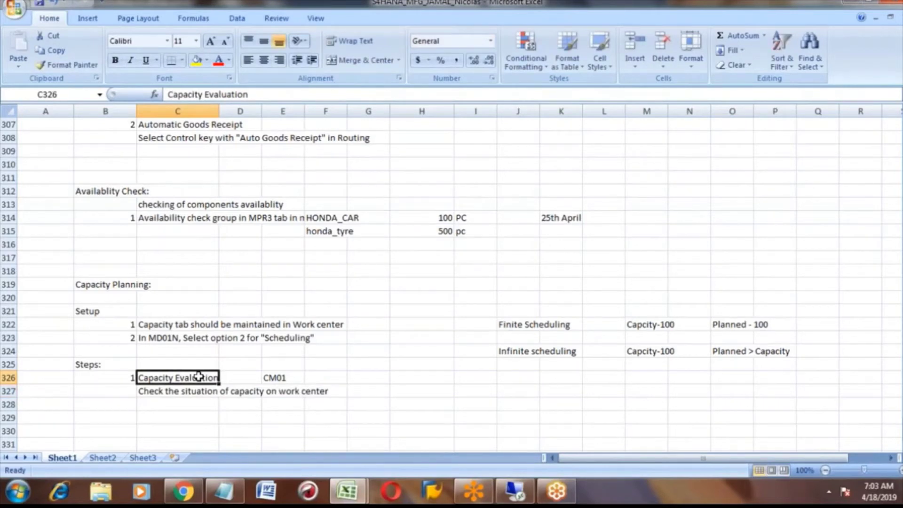
{"action": "key", "text": "Right"}
{"action": "key", "text": "Right"}
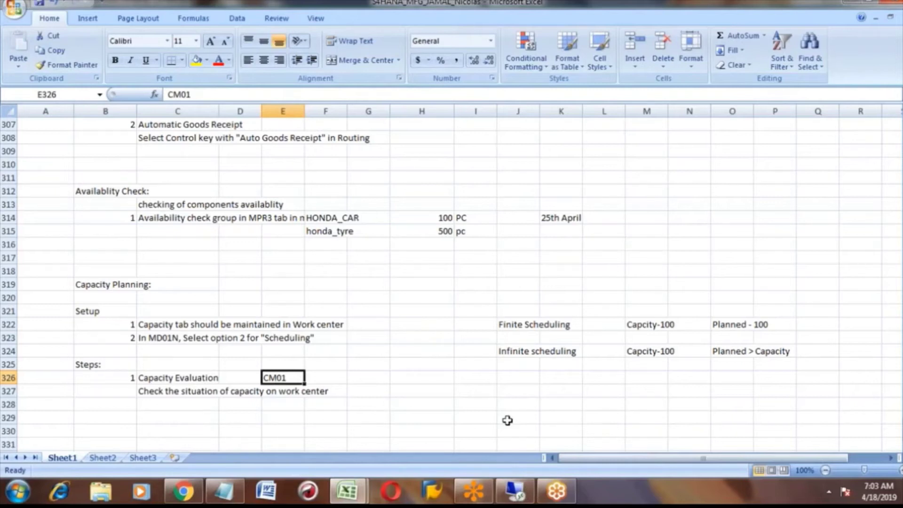
Switch to the SAP session, return to SAP Easy Access and expand Capacity Planning under Logistics > Production
{"action": "left_click", "coordinate": [514, 490]}
{"action": "left_click", "coordinate": [476, 132]}
{"action": "left_click", "coordinate": [182, 41]}
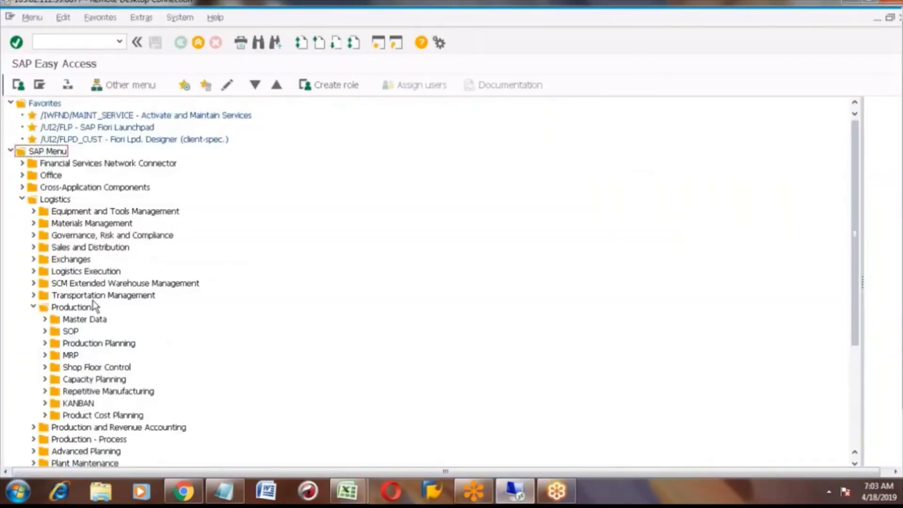
{"action": "left_click", "coordinate": [78, 379]}
{"action": "left_click", "coordinate": [44, 379]}
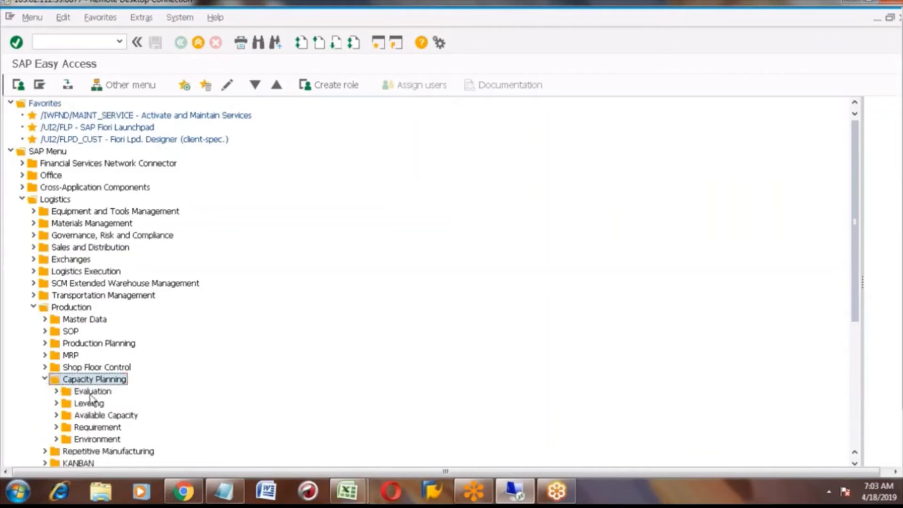
Open transaction CM01 - Load from Evaluation > Work Center View under Capacity Planning
{"action": "left_click", "coordinate": [56, 391]}
{"action": "left_click", "coordinate": [56, 392]}
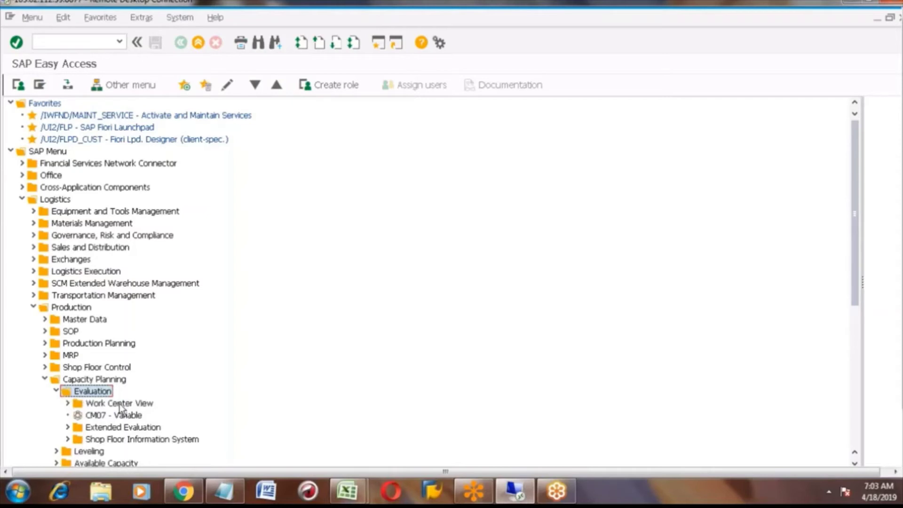
{"action": "left_click", "coordinate": [121, 405]}
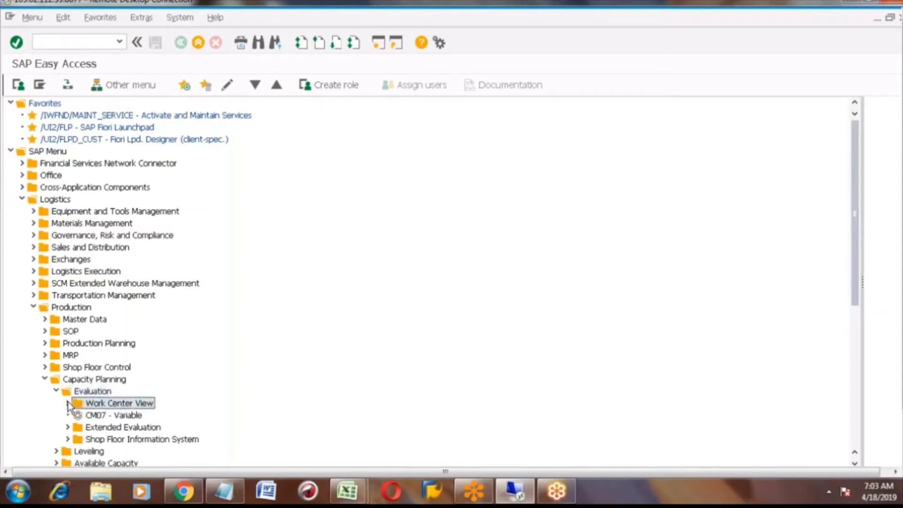
{"action": "left_click", "coordinate": [68, 403]}
{"action": "left_click", "coordinate": [122, 416]}
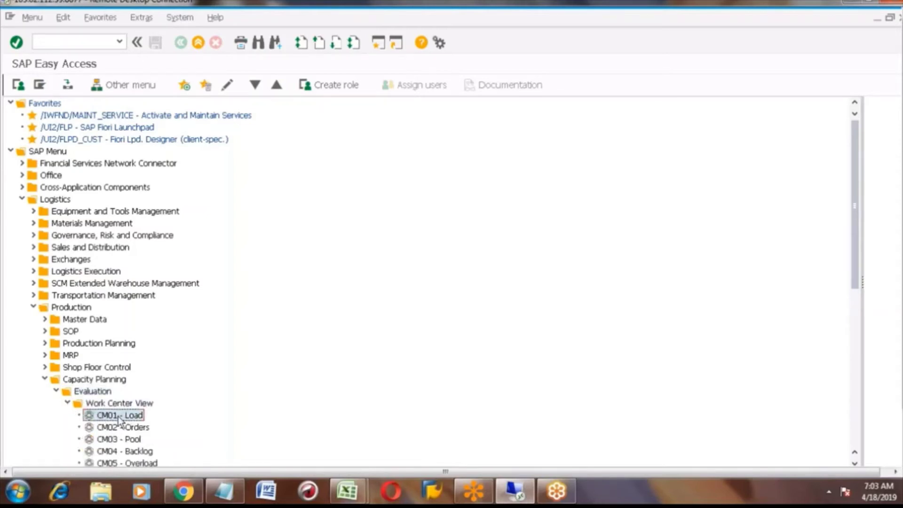
{"action": "double_click", "coordinate": [120, 417]}
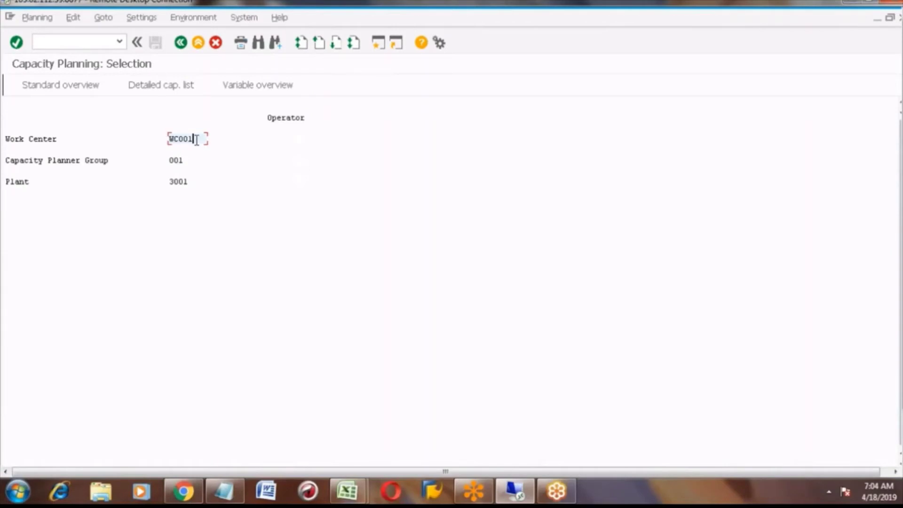
Clear the capacity planner group and display the standard overview for work center WC001 in plant 3001
{"action": "left_click", "coordinate": [178, 181]}
{"action": "left_click", "coordinate": [166, 160]}
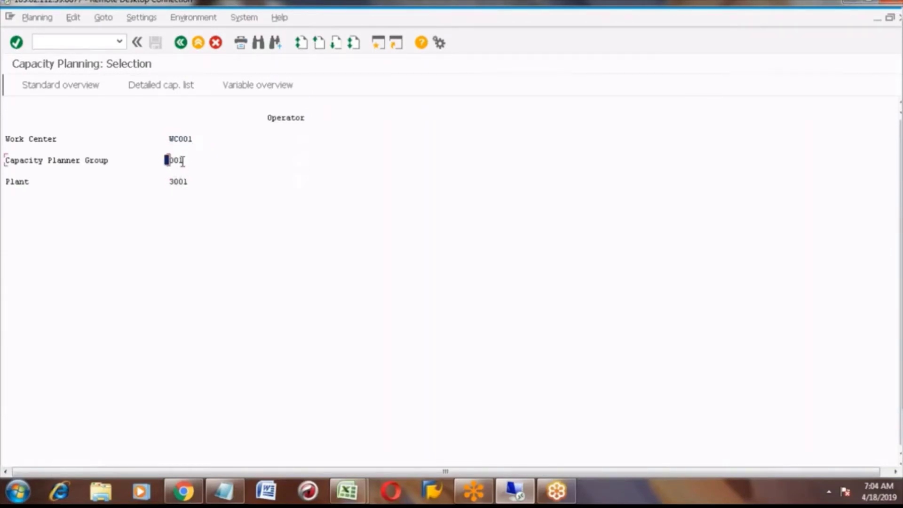
{"action": "key", "text": "Delete"}
{"action": "key", "text": "Delete"}
{"action": "key", "text": "Delete"}
{"action": "type", "text": "0"}
{"action": "key", "text": "BackSpace"}
{"action": "left_click", "coordinate": [189, 138]}
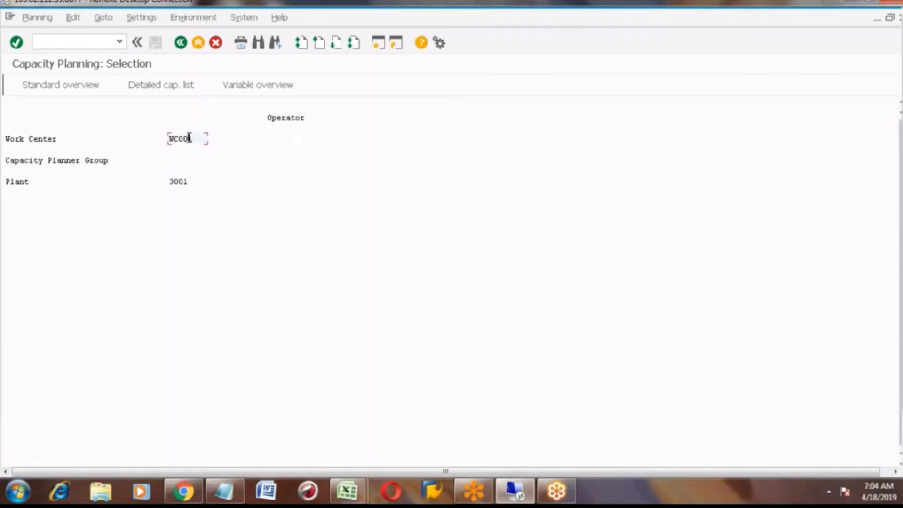
{"action": "left_click", "coordinate": [180, 181]}
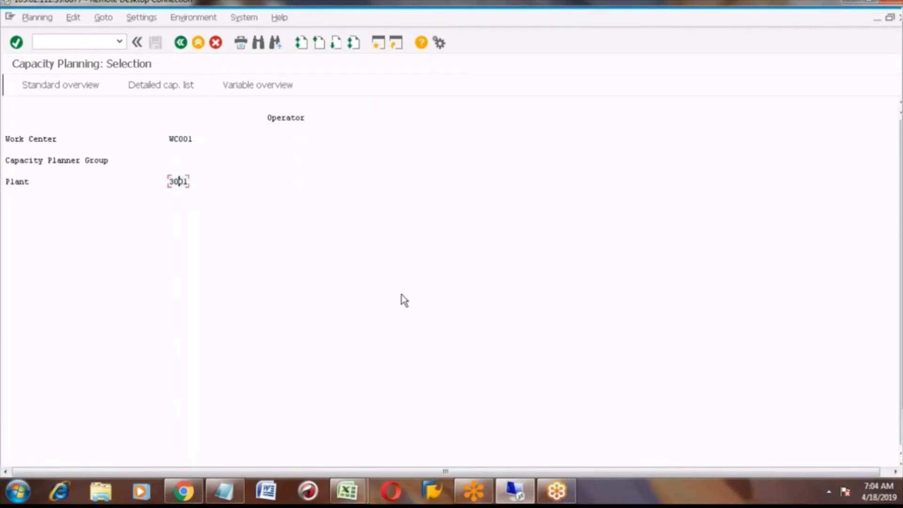
{"action": "key", "text": "Return"}
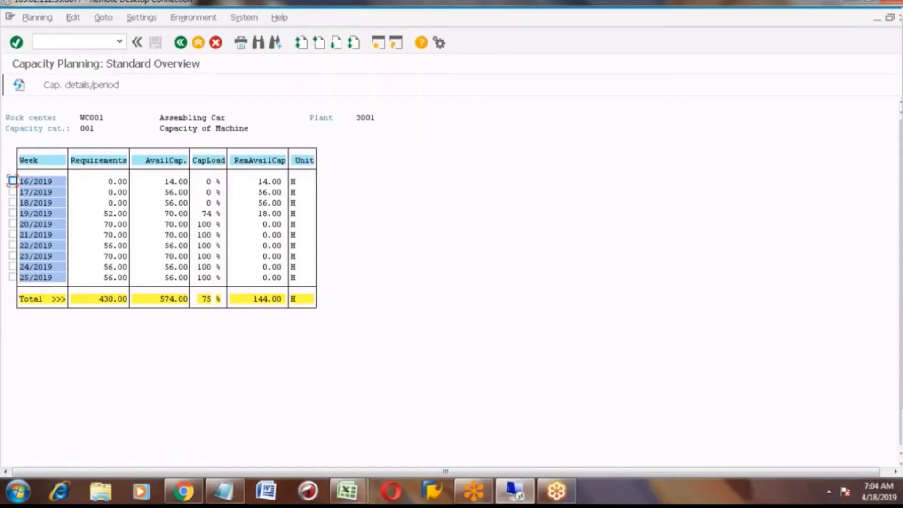
Examine the weekly capacity requirements for weeks 19/2019 to 25/2019 in the standard overview
{"action": "left_click", "coordinate": [35, 160]}
{"action": "left_click", "coordinate": [96, 160]}
{"action": "left_click", "coordinate": [106, 214]}
{"action": "left_click", "coordinate": [105, 224]}
{"action": "left_click", "coordinate": [105, 235]}
{"action": "left_click", "coordinate": [106, 245]}
{"action": "left_click", "coordinate": [106, 256]}
{"action": "left_click", "coordinate": [105, 267]}
{"action": "left_click", "coordinate": [106, 277]}
Compare the requirements with the available capacity, examining the available capacity for week 19/2019
{"action": "left_click", "coordinate": [98, 161]}
{"action": "left_click", "coordinate": [166, 161]}
{"action": "left_click", "coordinate": [167, 214]}
{"action": "key", "text": "Right"}
{"action": "key", "text": "Right"}
{"action": "key", "text": "Right"}
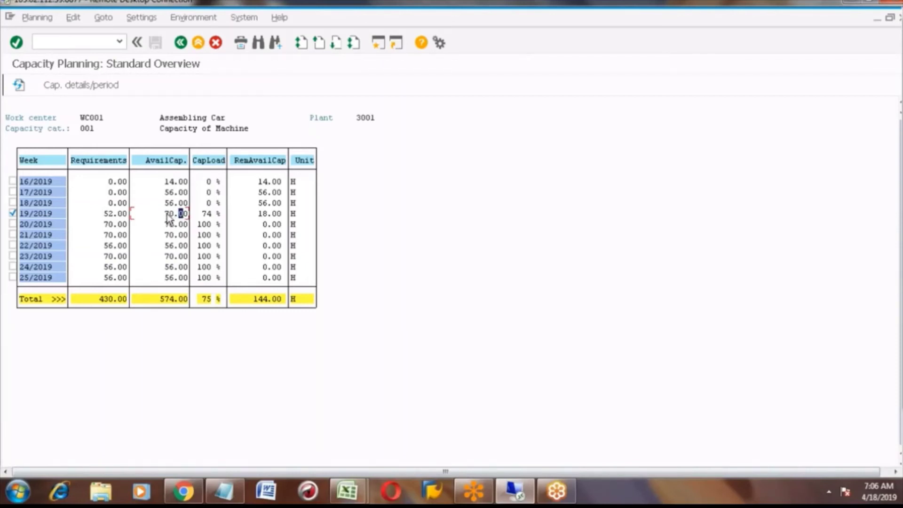
{"action": "left_click", "coordinate": [167, 214]}
From the HONDA_CAR routing session, open work center WC001's machine capacity header and check its standard available capacity
{"action": "left_click", "coordinate": [190, 452]}
{"action": "left_click", "coordinate": [184, 369]}
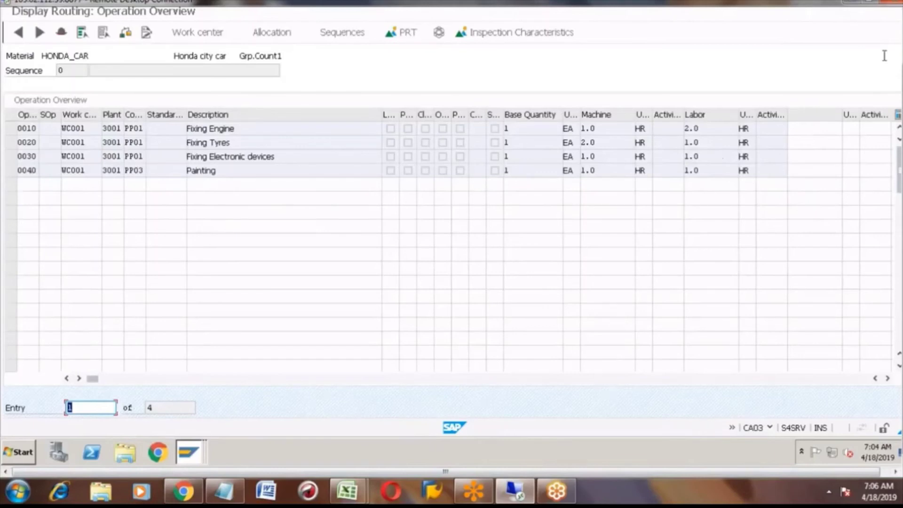
{"action": "double_click", "coordinate": [58, 126]}
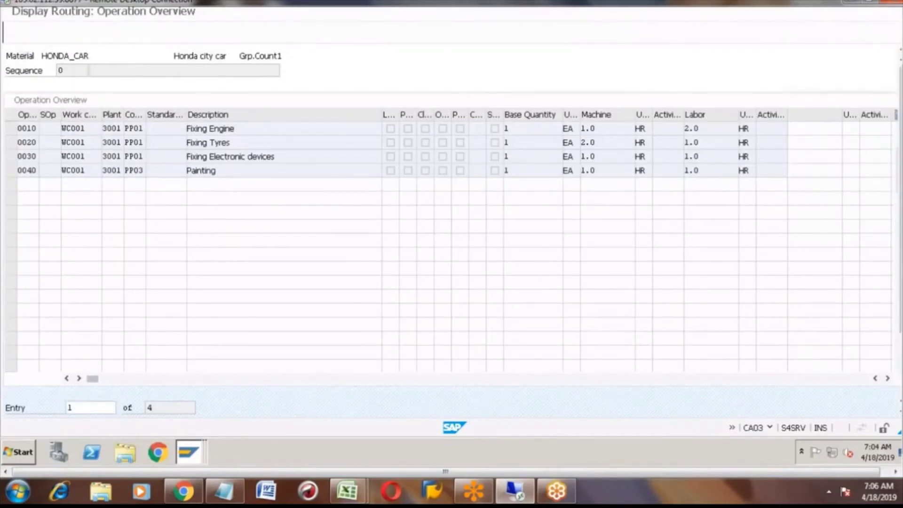
{"action": "left_click", "coordinate": [174, 101]}
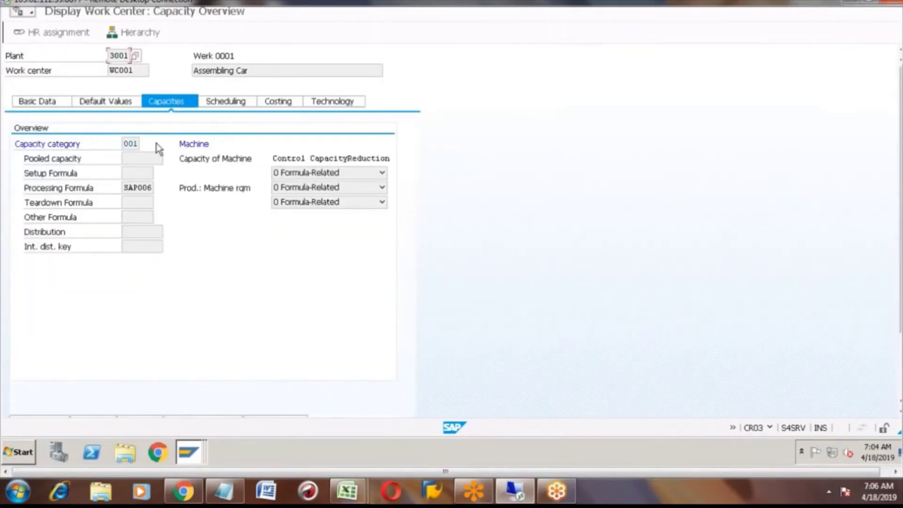
{"action": "double_click", "coordinate": [132, 143]}
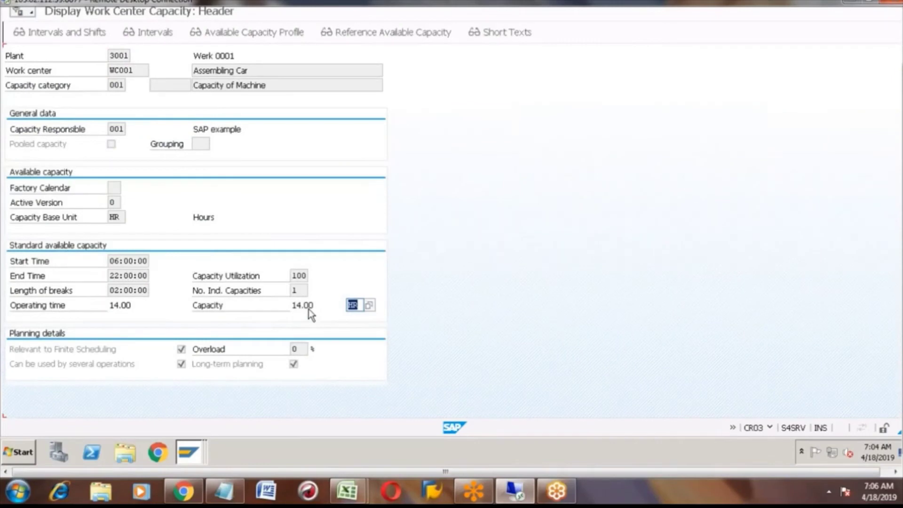
{"action": "mouse_move", "coordinate": [293, 307]}
{"action": "left_mouse_down"}
{"action": "mouse_move", "coordinate": [343, 306]}
{"action": "mouse_move", "coordinate": [309, 306]}
{"action": "left_mouse_up"}
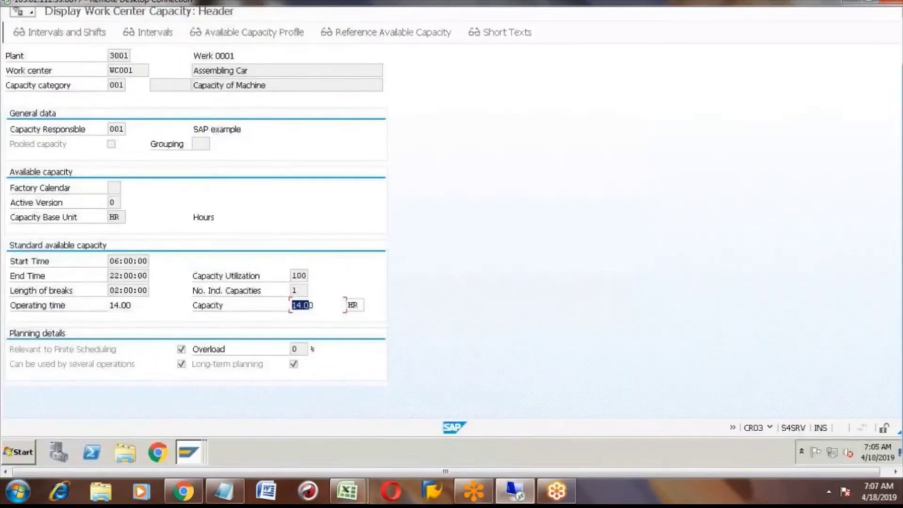
Return to the CM01 overview and examine week 19/2019's requirements, available capacity, capacity load and remaining available capacity
{"action": "left_click", "coordinate": [192, 452]}
{"action": "left_click", "coordinate": [170, 387]}
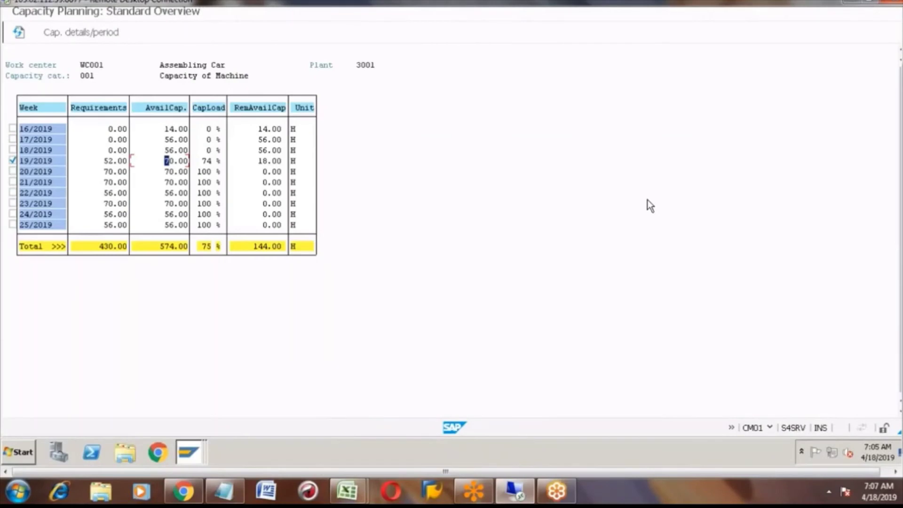
{"action": "left_click", "coordinate": [165, 192]}
{"action": "left_click", "coordinate": [205, 161]}
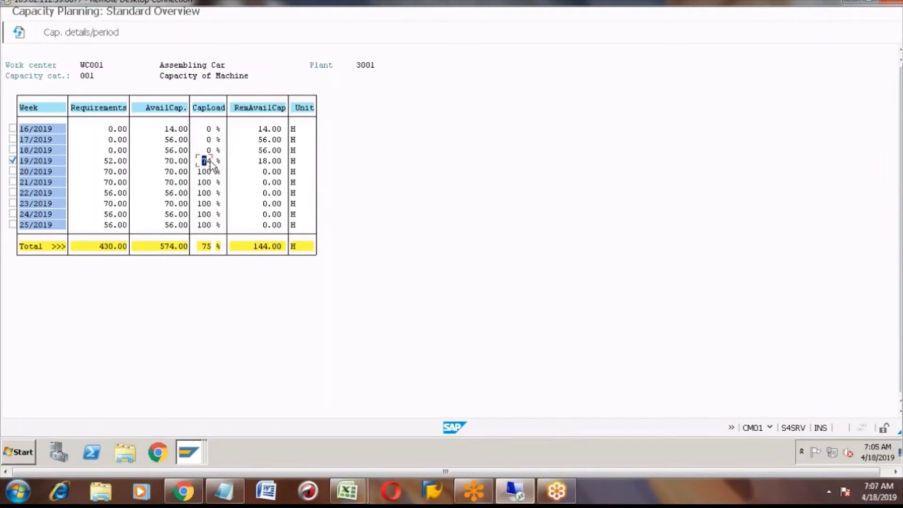
{"action": "left_click", "coordinate": [167, 162]}
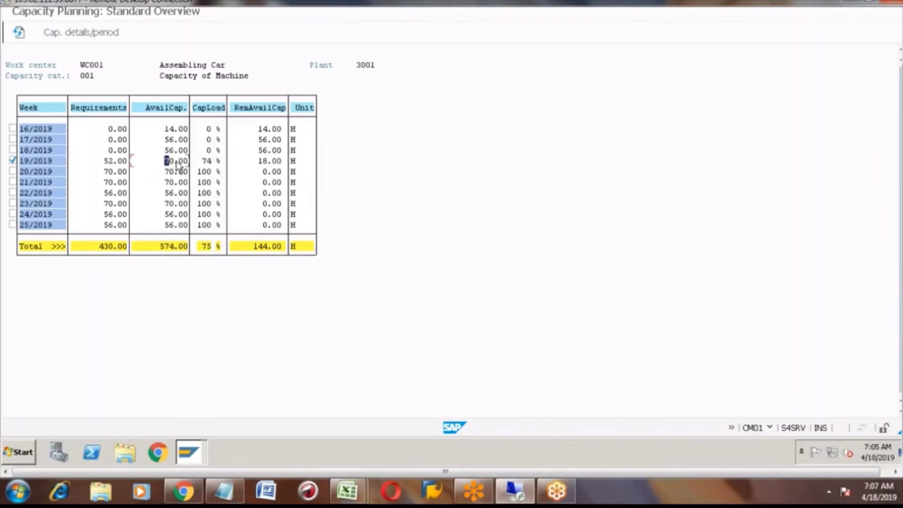
{"action": "left_click", "coordinate": [106, 162]}
{"action": "left_click", "coordinate": [205, 162]}
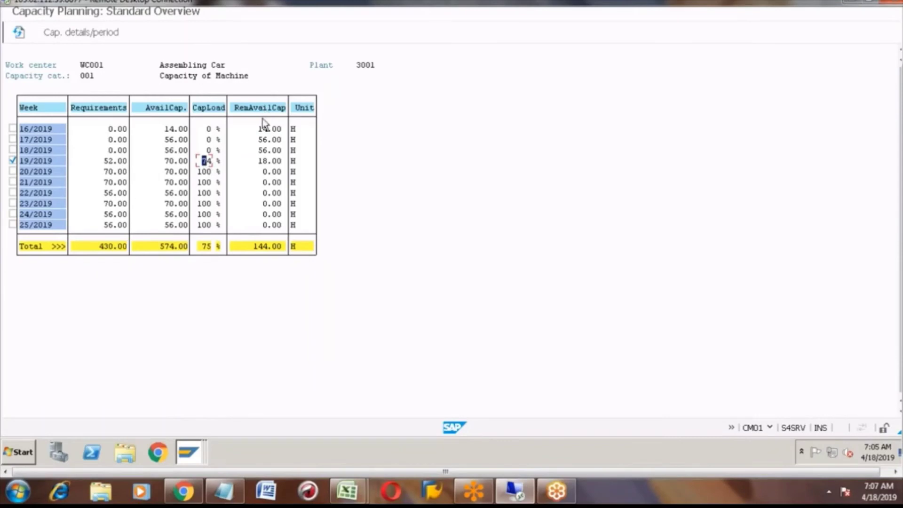
{"action": "left_click", "coordinate": [262, 162]}
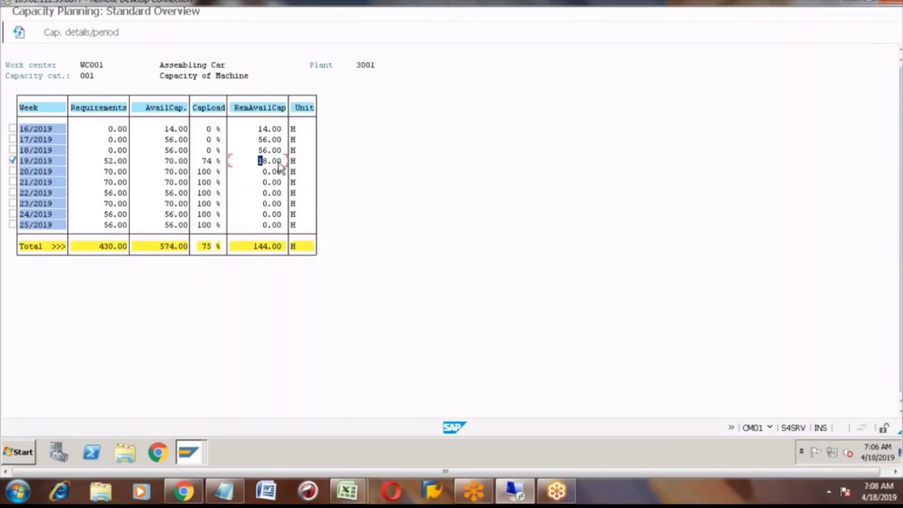
Mark weeks 16/2019, 17/2019 and 18/2019 in the overview in place of week 19/2019
{"action": "left_click", "coordinate": [12, 161]}
{"action": "left_click", "coordinate": [13, 128]}
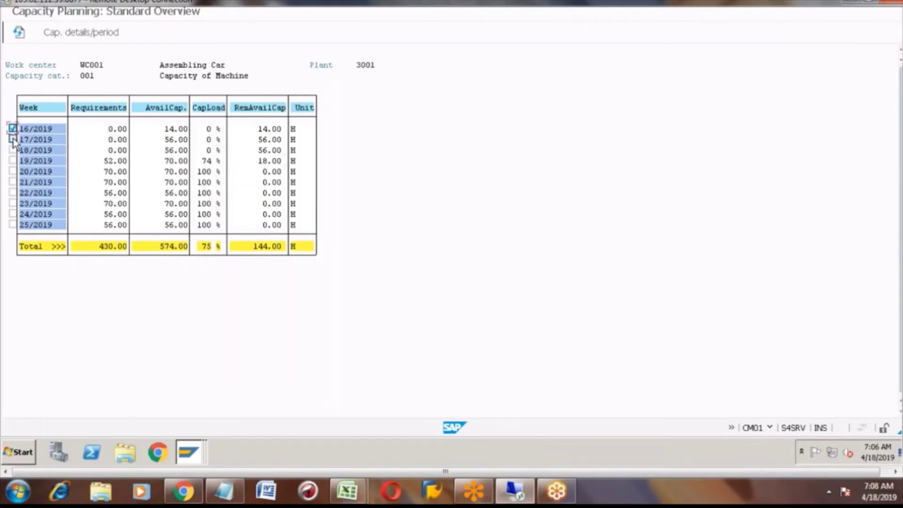
{"action": "left_click", "coordinate": [13, 139]}
{"action": "left_click", "coordinate": [12, 150]}
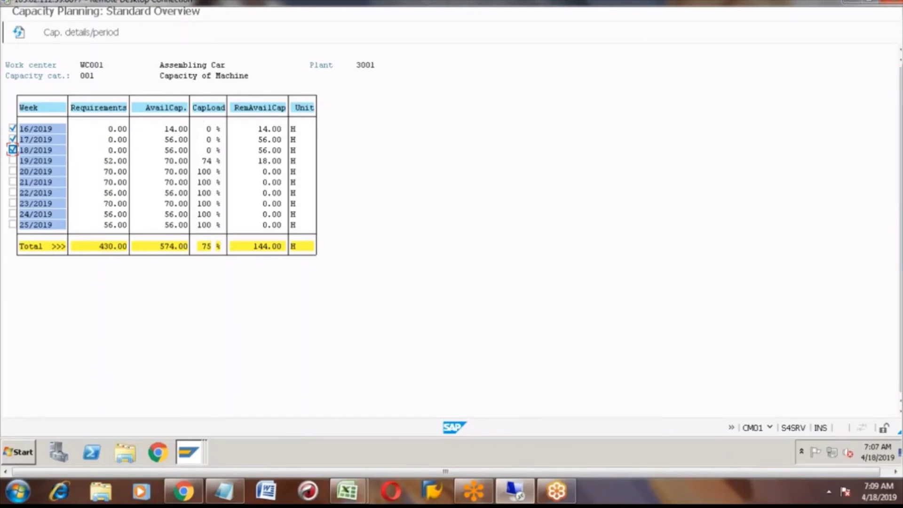
Select only week 19/2019, examine the pegged requirement in its capacity details, and return to the overview
{"action": "scroll", "coordinate": [898, 236], "scroll_direction": "up", "scroll_amount": 3}
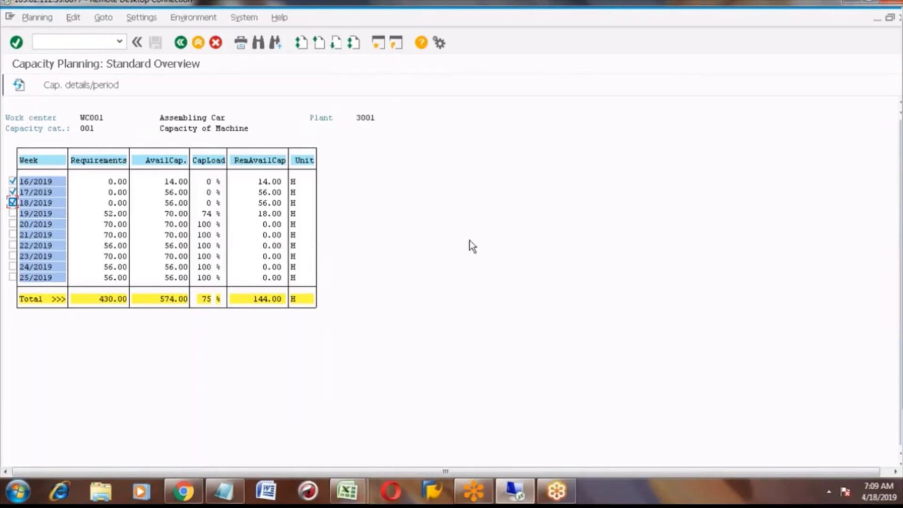
{"action": "left_click", "coordinate": [12, 181]}
{"action": "left_click", "coordinate": [12, 192]}
{"action": "left_click", "coordinate": [12, 213]}
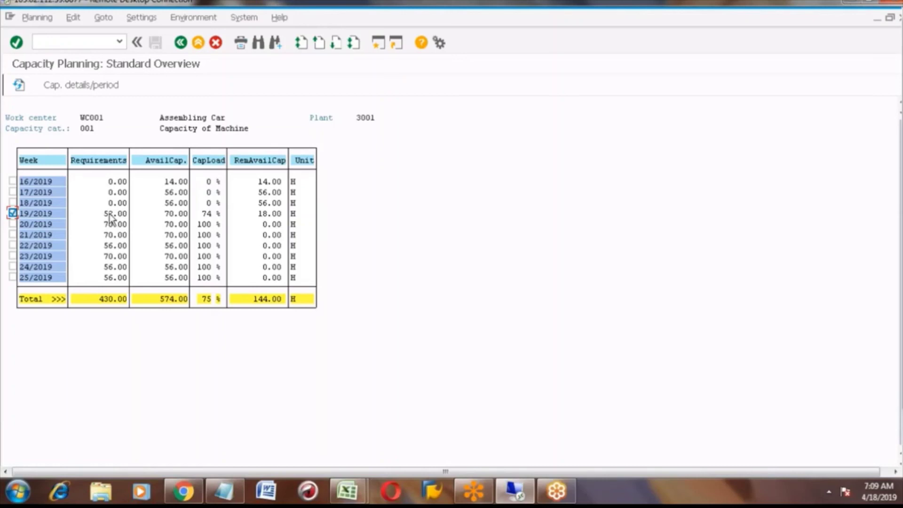
{"action": "left_click", "coordinate": [92, 87]}
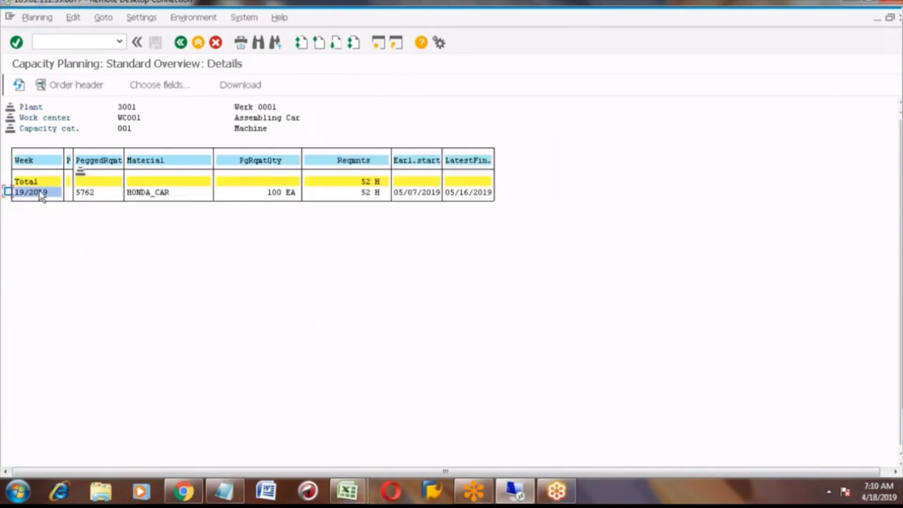
{"action": "left_click", "coordinate": [83, 194]}
{"action": "left_click", "coordinate": [180, 43]}
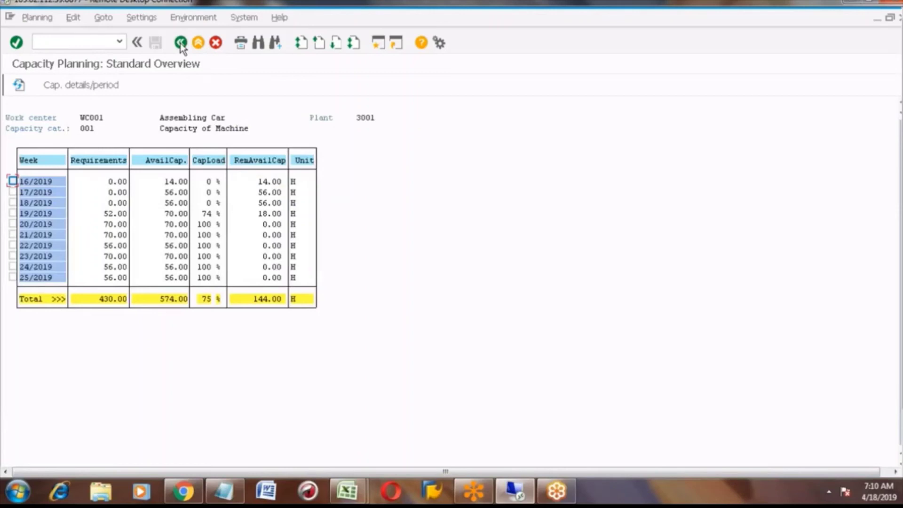
Display the capacity details for week 19/2019 again and go back to the standard overview
{"action": "left_click", "coordinate": [12, 213]}
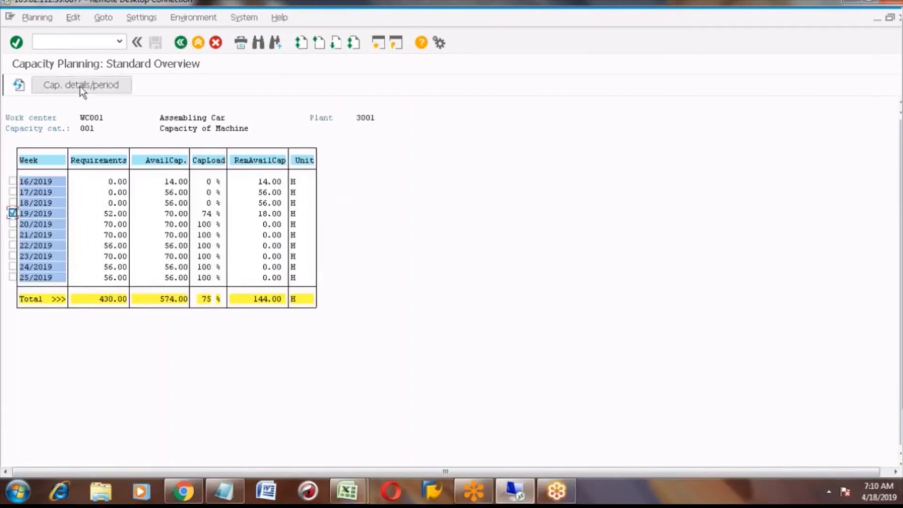
{"action": "left_click", "coordinate": [80, 85]}
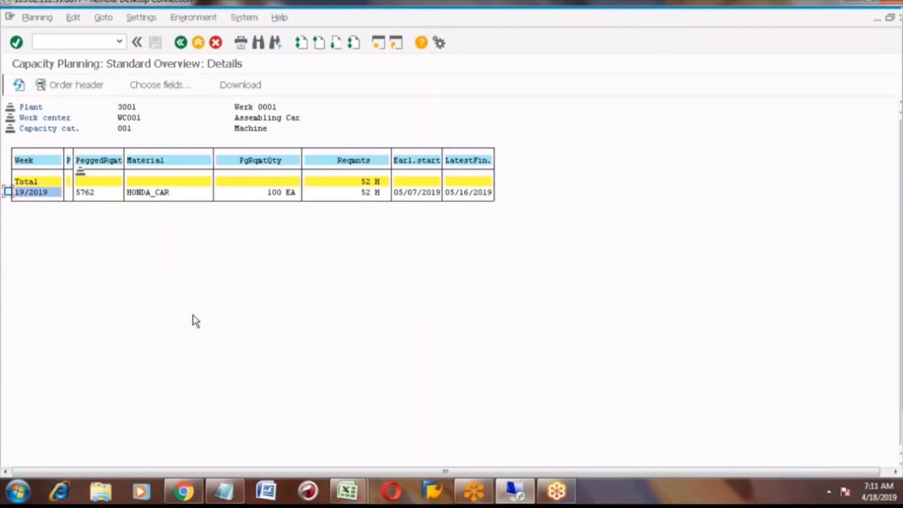
{"action": "left_click", "coordinate": [182, 43]}
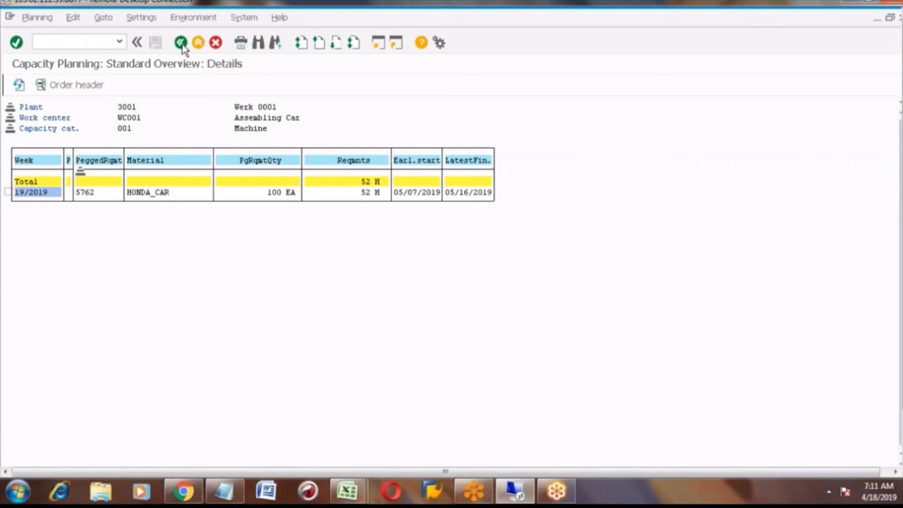
{"action": "left_click", "coordinate": [181, 43]}
Mark weeks 16/2019 to 18/2019 in the overview, then clear those marks
{"action": "left_click", "coordinate": [13, 181]}
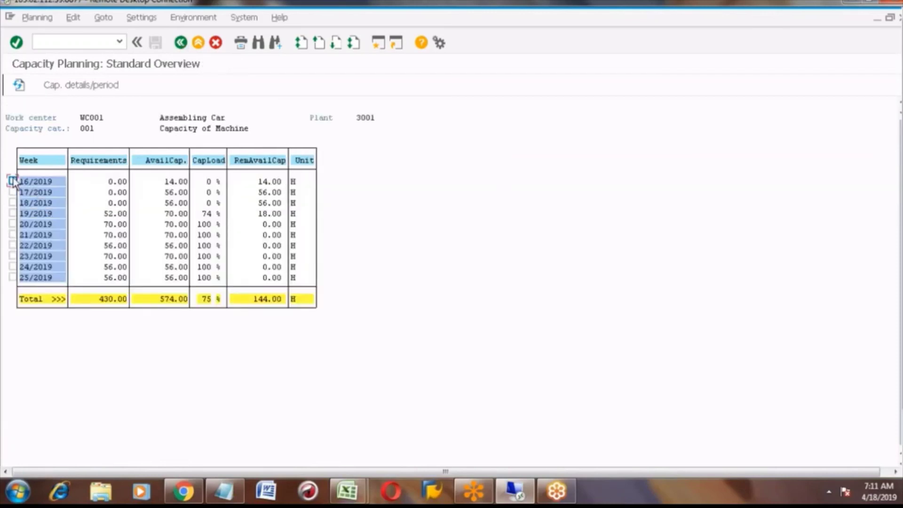
{"action": "left_click", "coordinate": [13, 192]}
{"action": "left_click", "coordinate": [12, 203]}
{"action": "left_click", "coordinate": [12, 192]}
{"action": "left_click", "coordinate": [12, 202]}
{"action": "left_click", "coordinate": [12, 181]}
Switch to Excel and add the second item under Steps, with 2 in B329 and "Capacity leveling" in C329
{"action": "left_click", "coordinate": [401, 427]}
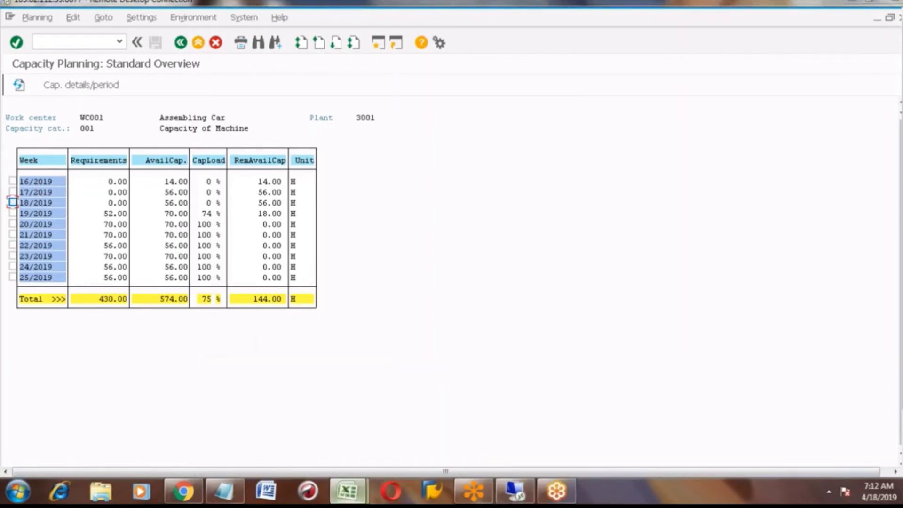
{"action": "key", "text": "Down"}
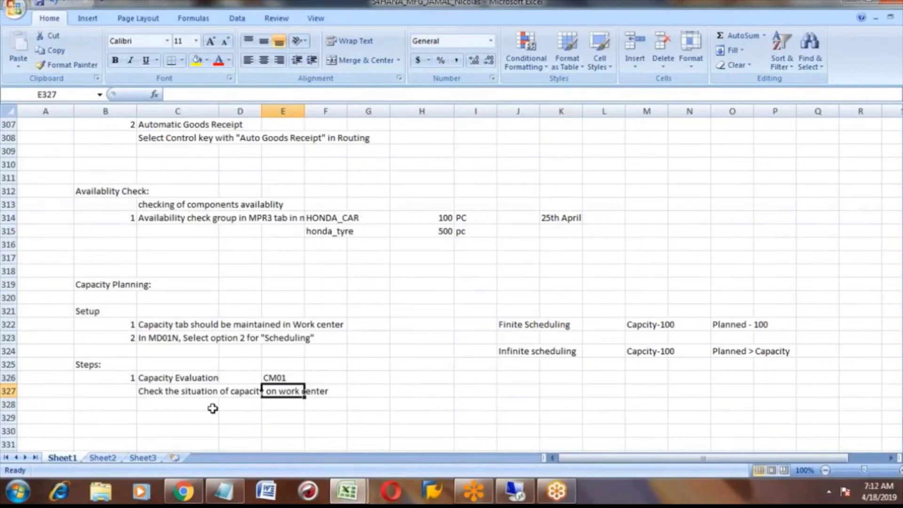
{"action": "key", "text": "Down"}
{"action": "key", "text": "Down"}
{"action": "key", "text": "Left"}
{"action": "key", "text": "Left"}
{"action": "key", "text": "Left"}
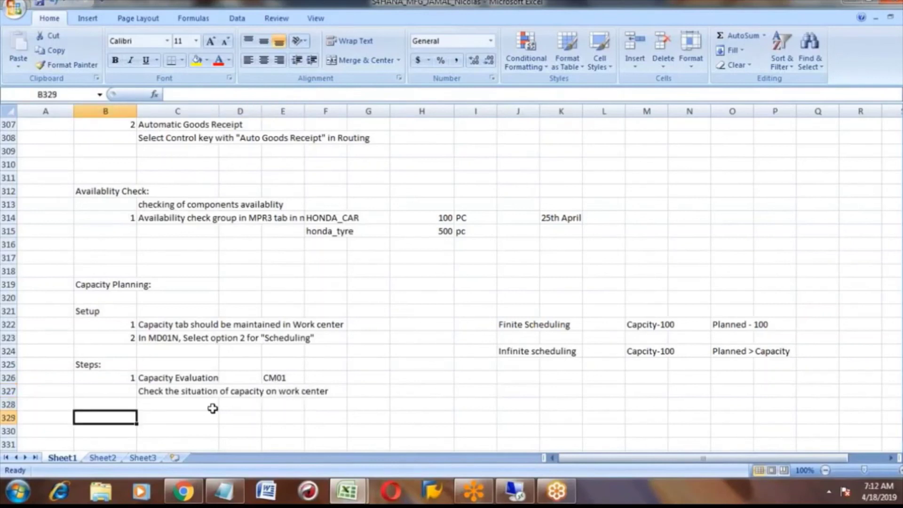
{"action": "type", "text": "2"}
{"action": "key", "text": "Tab"}
{"action": "type", "text": "Capacity leveling"}
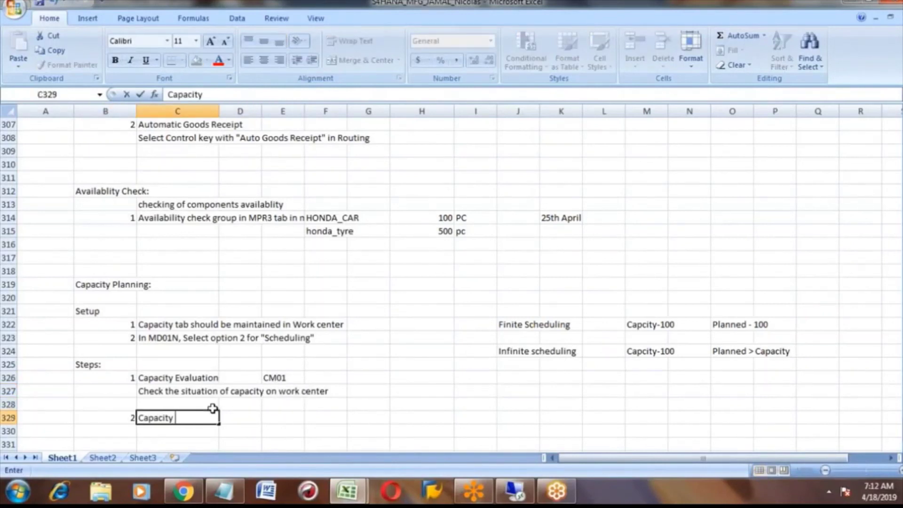